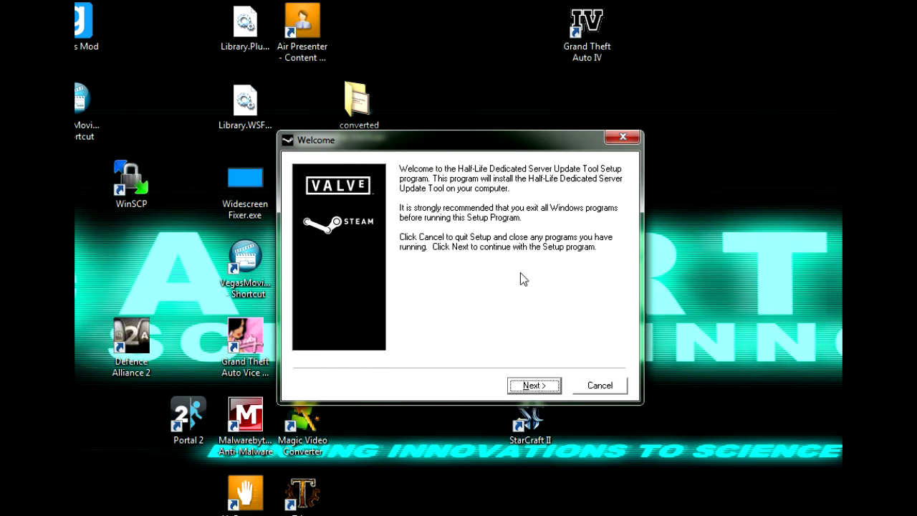
Begin the Half-Life Dedicated Server Update Tool setup and accept the Steam Subscriber Agreement
{"action": "left_click_drag", "start_coordinate": [455, 149], "coordinate": [439, 142]}
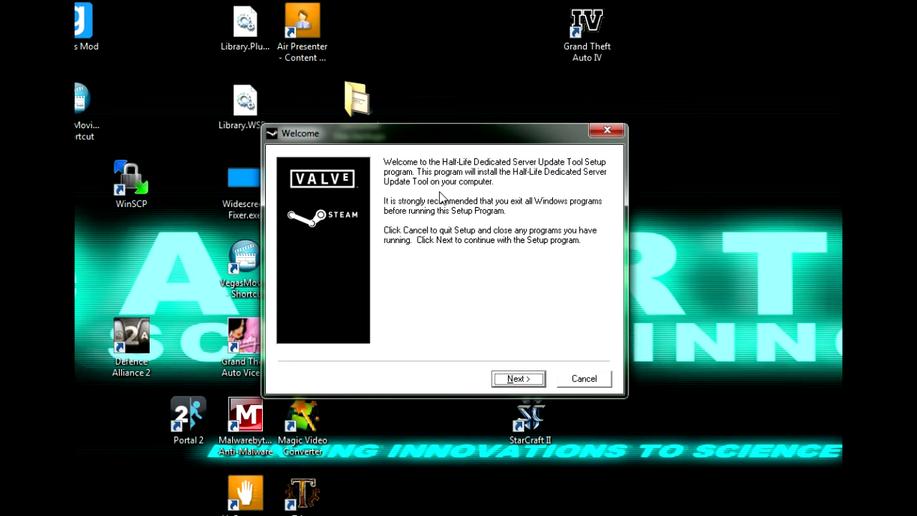
{"action": "left_click", "coordinate": [516, 378]}
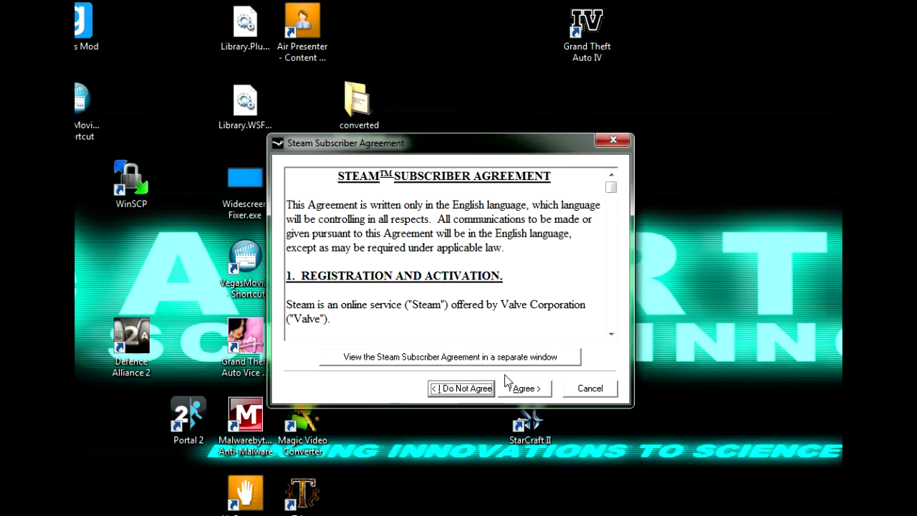
{"action": "left_click", "coordinate": [518, 391]}
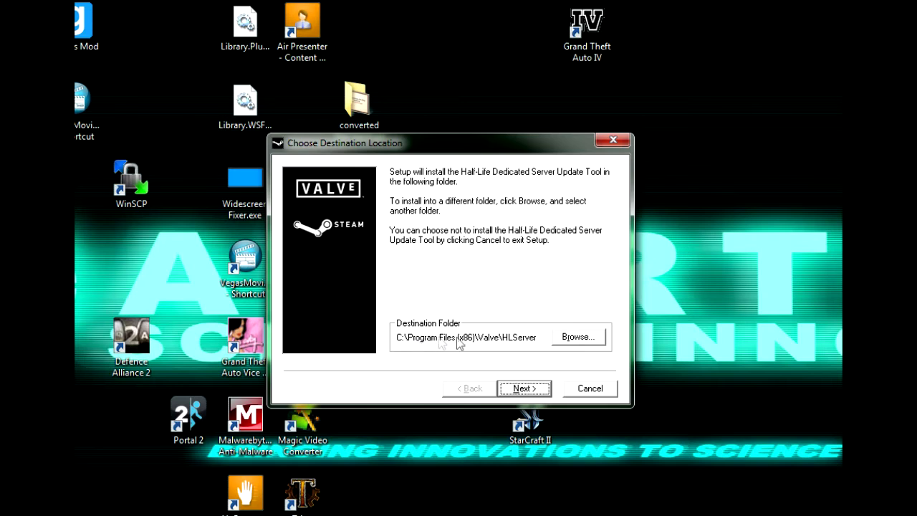
Set the installation's destination folder to C:\HLServer, agreeing to install into the existing directory
{"action": "left_click", "coordinate": [587, 339]}
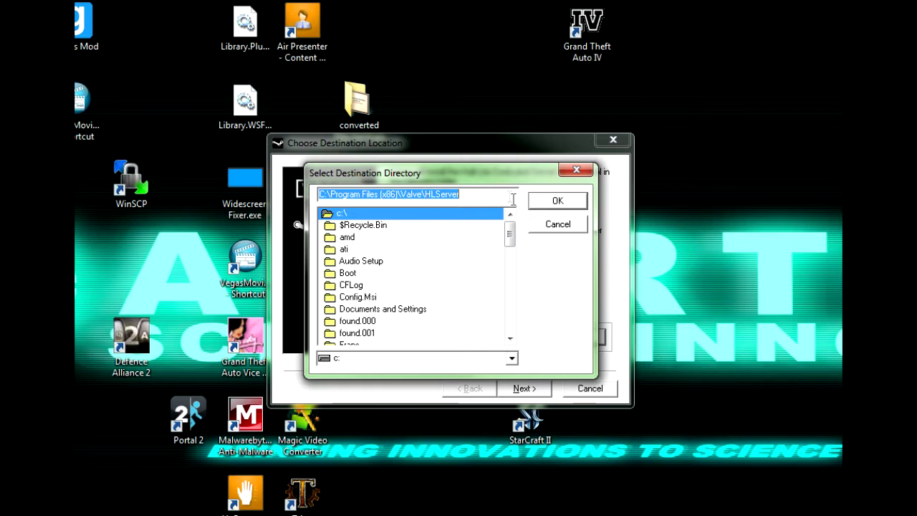
{"action": "left_click", "coordinate": [427, 194]}
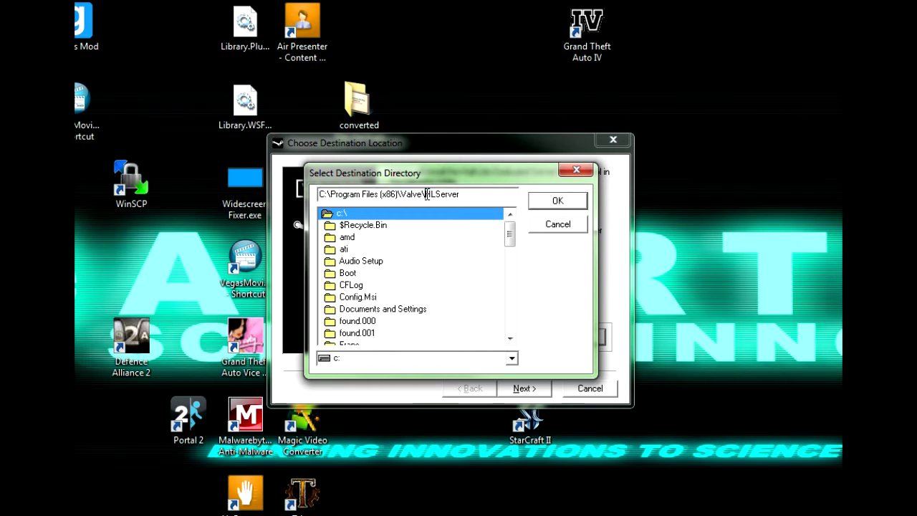
{"action": "key", "text": "BackSpace"}
{"action": "key", "text": "BackSpace"}
{"action": "key", "text": "BackSpace"}
{"action": "key", "text": "BackSpace"}
{"action": "key", "text": "BackSpace"}
{"action": "key", "text": "BackSpace"}
{"action": "key", "text": "BackSpace"}
{"action": "key", "text": "BackSpace"}
{"action": "key", "text": "BackSpace"}
{"action": "key", "text": "BackSpace"}
{"action": "key", "text": "BackSpace"}
{"action": "key", "text": "BackSpace"}
{"action": "key", "text": "BackSpace"}
{"action": "key", "text": "BackSpace"}
{"action": "key", "text": "BackSpace"}
{"action": "key", "text": "BackSpace"}
{"action": "key", "text": "BackSpace"}
{"action": "key", "text": "BackSpace"}
{"action": "key", "text": "BackSpace"}
{"action": "key", "text": "BackSpace"}
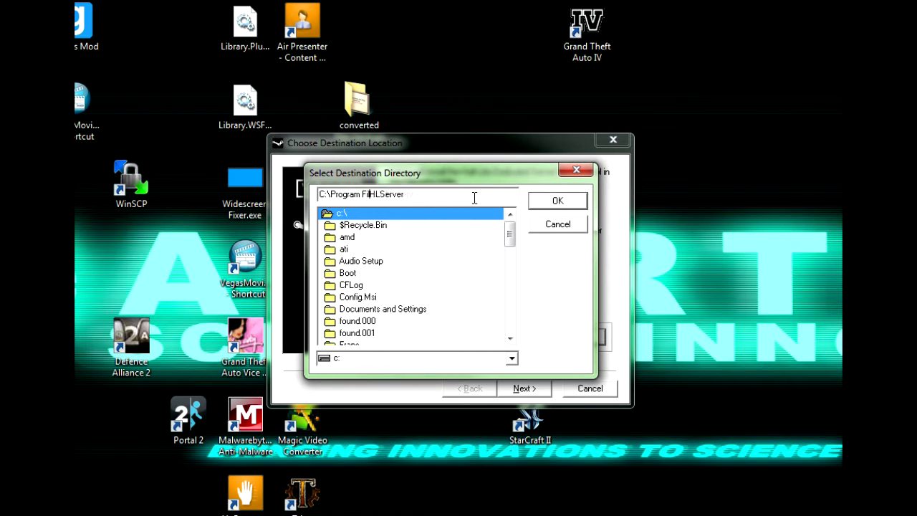
{"action": "key", "text": "BackSpace"}
{"action": "left_click", "coordinate": [546, 207]}
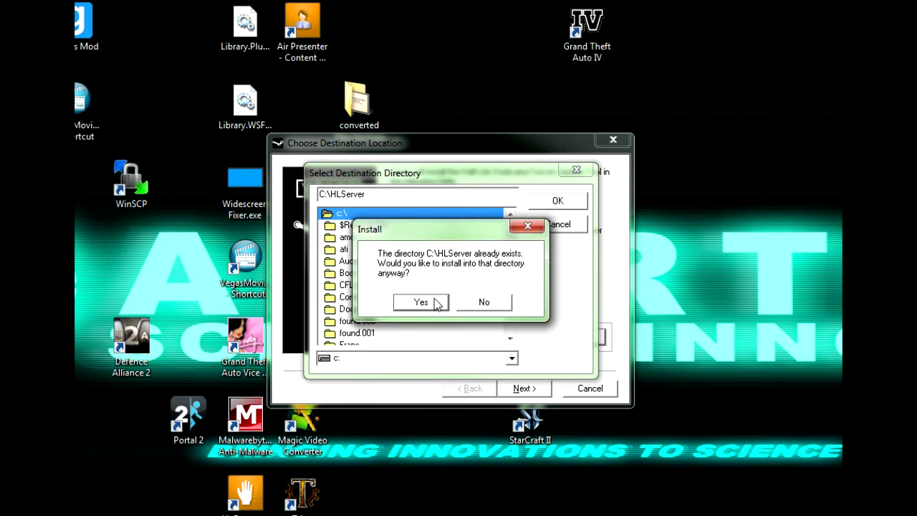
{"action": "left_click", "coordinate": [413, 303]}
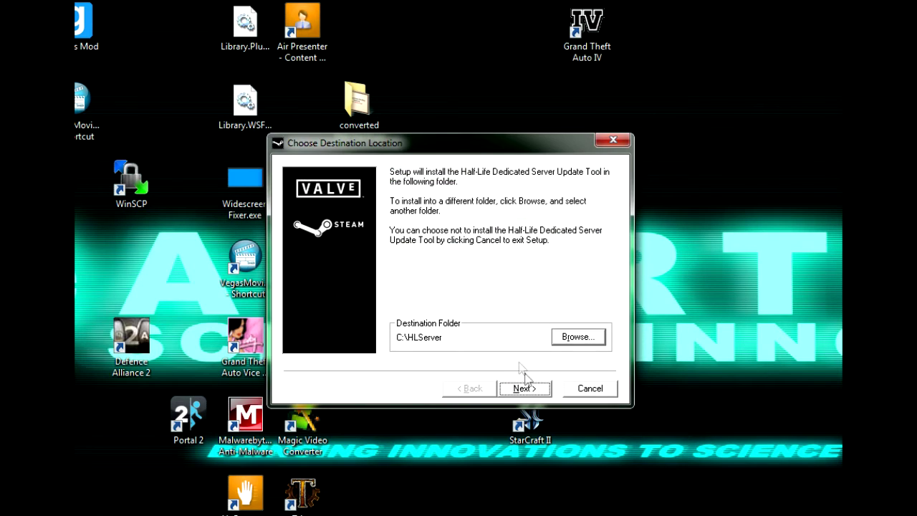
{"action": "left_click", "coordinate": [530, 392]}
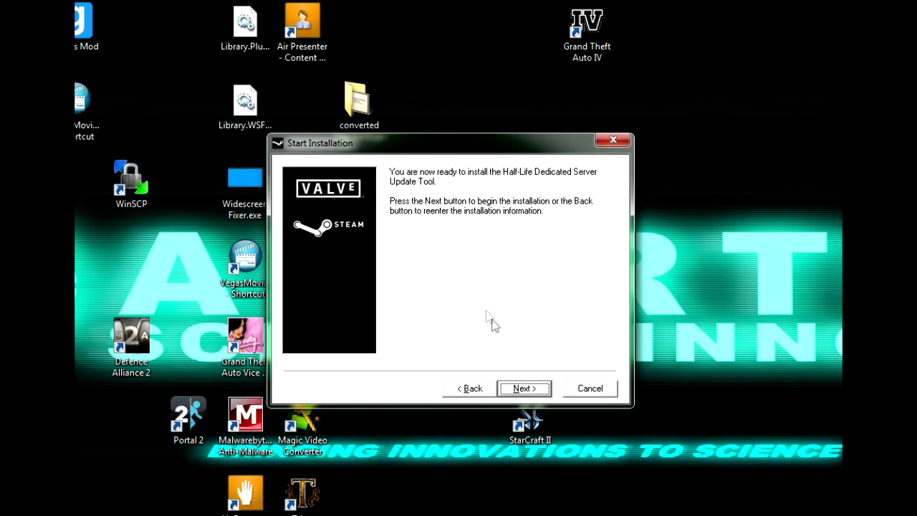
Install the update tool with the United States - East region and finish setup without viewing the ReadMe
{"action": "left_click", "coordinate": [524, 388]}
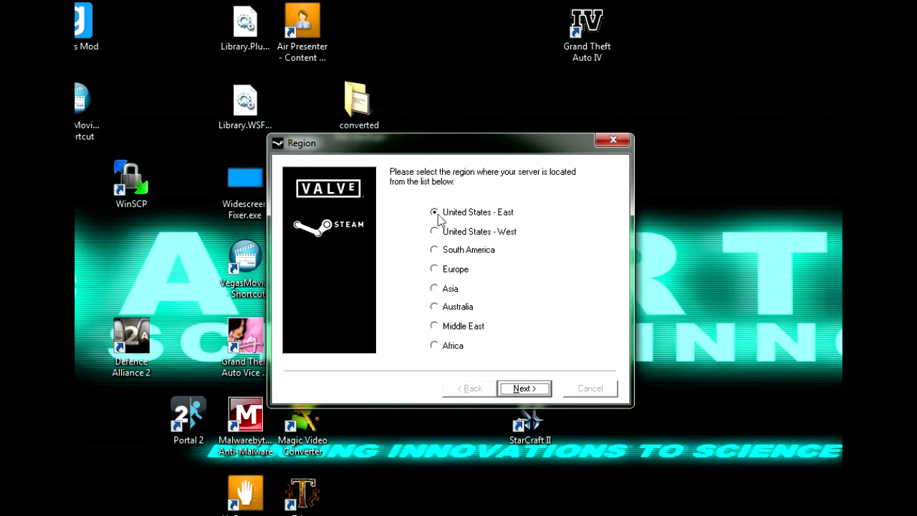
{"action": "left_click", "coordinate": [523, 389]}
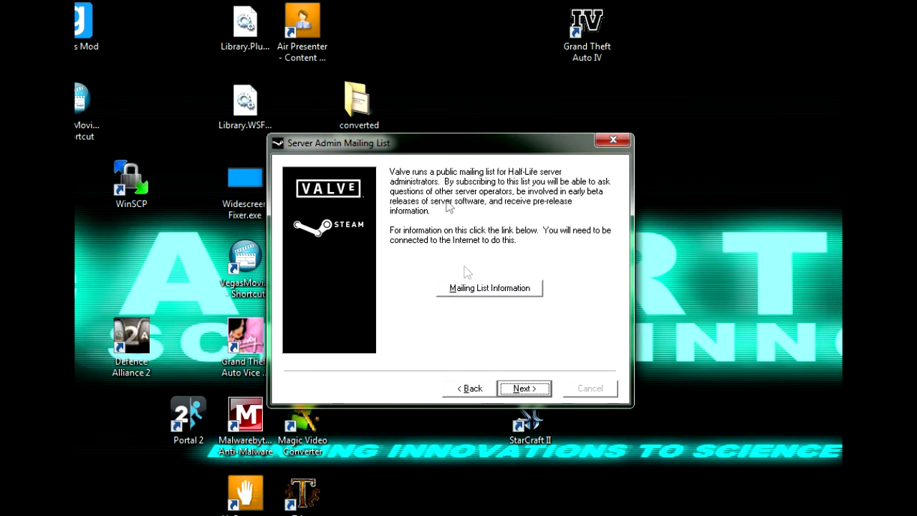
{"action": "left_click", "coordinate": [528, 388]}
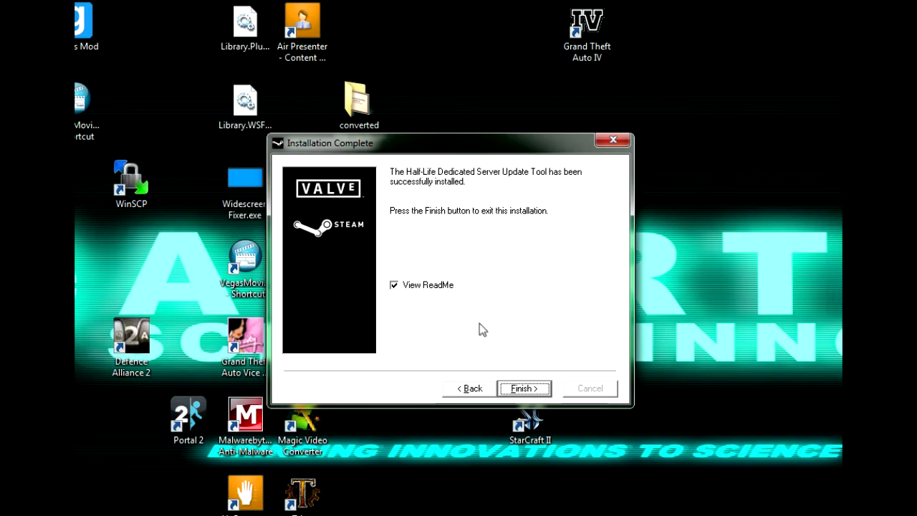
{"action": "left_click", "coordinate": [395, 286]}
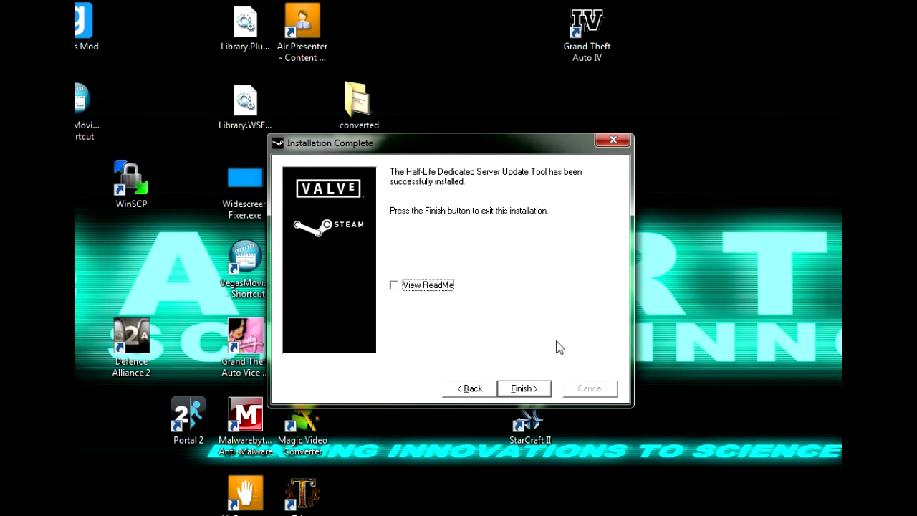
{"action": "left_click", "coordinate": [523, 388]}
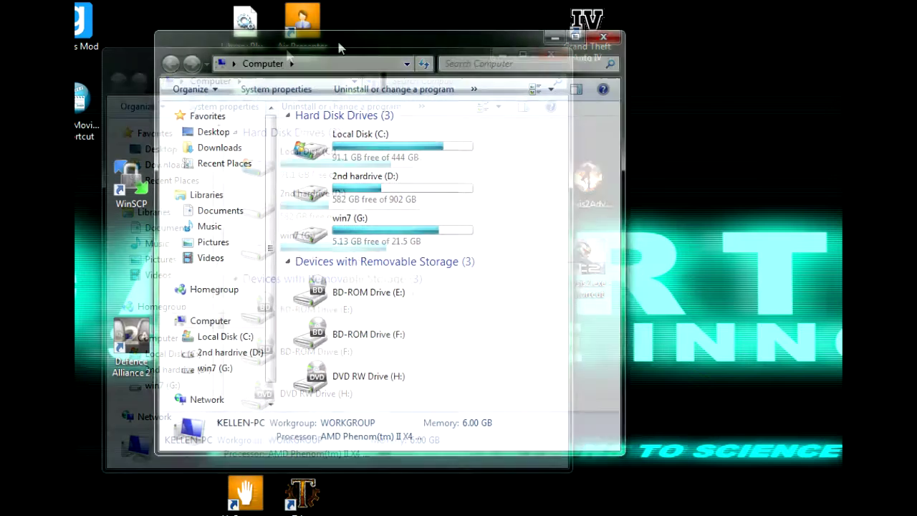
Open the HLServer folder on Local Disk (C:) in the file explorer
{"action": "double_click", "coordinate": [358, 150]}
{"action": "scroll", "coordinate": [362, 299], "scroll_direction": "down", "scroll_amount": 4}
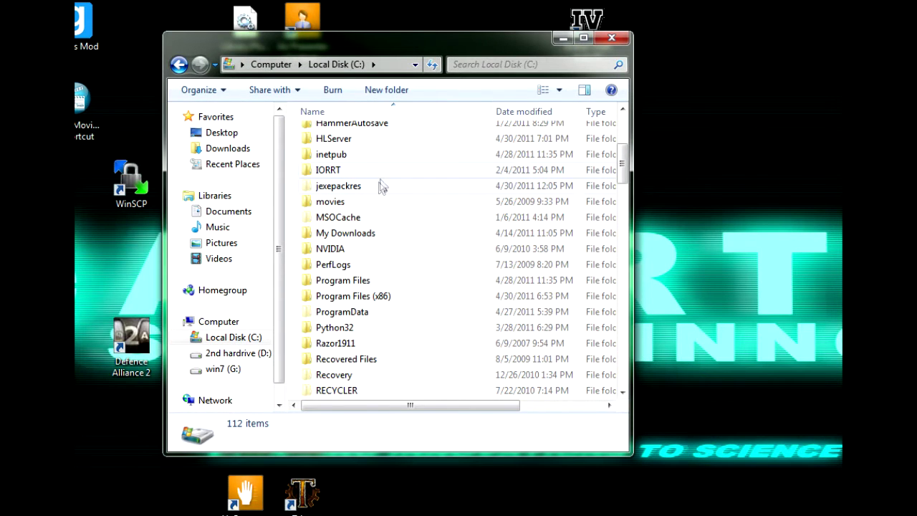
{"action": "double_click", "coordinate": [354, 140]}
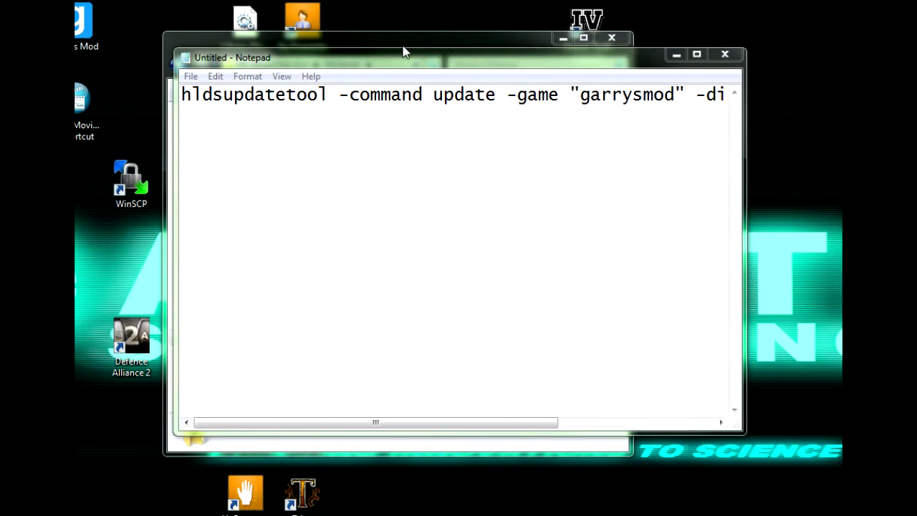
Start saving the Notepad hldsupdatetool command as a new file with type All Files and the name "gmod updater"
{"action": "left_click_drag", "start_coordinate": [406, 59], "coordinate": [373, 54]}
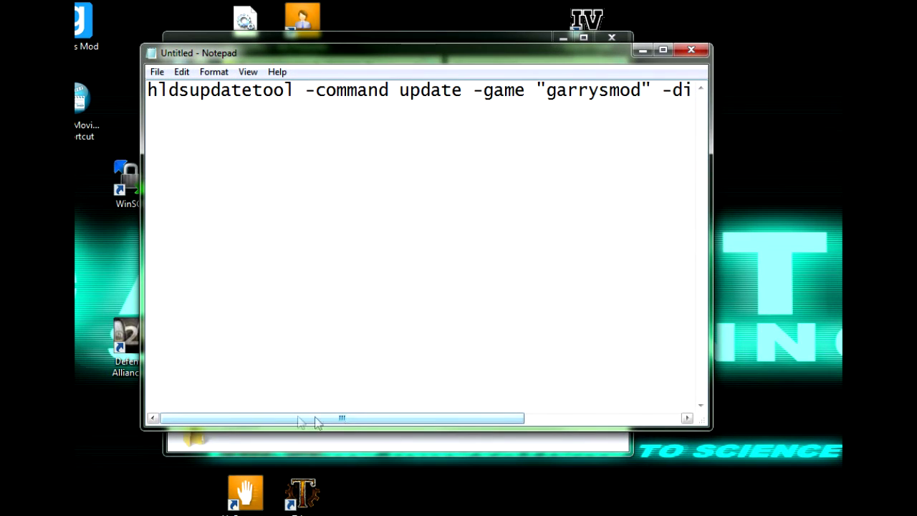
{"action": "left_click_drag", "start_coordinate": [270, 422], "coordinate": [243, 390]}
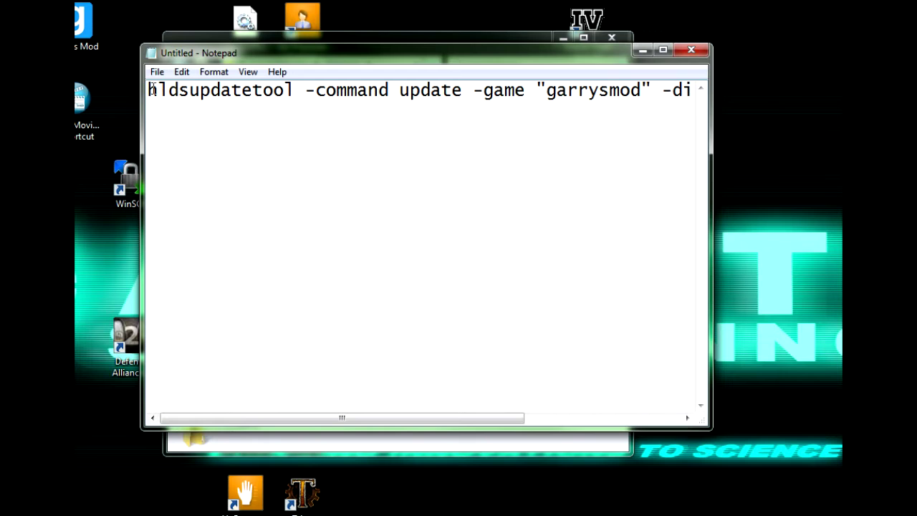
{"action": "left_click", "coordinate": [157, 73]}
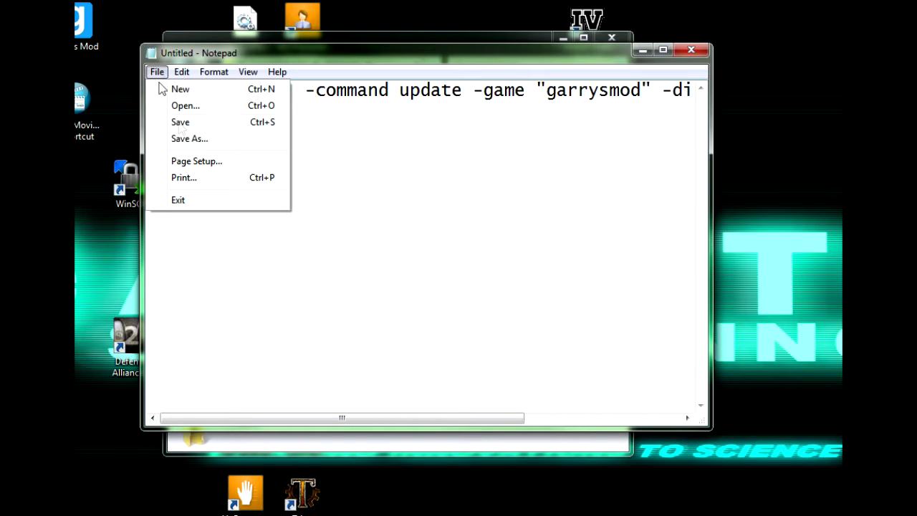
{"action": "left_click", "coordinate": [191, 141]}
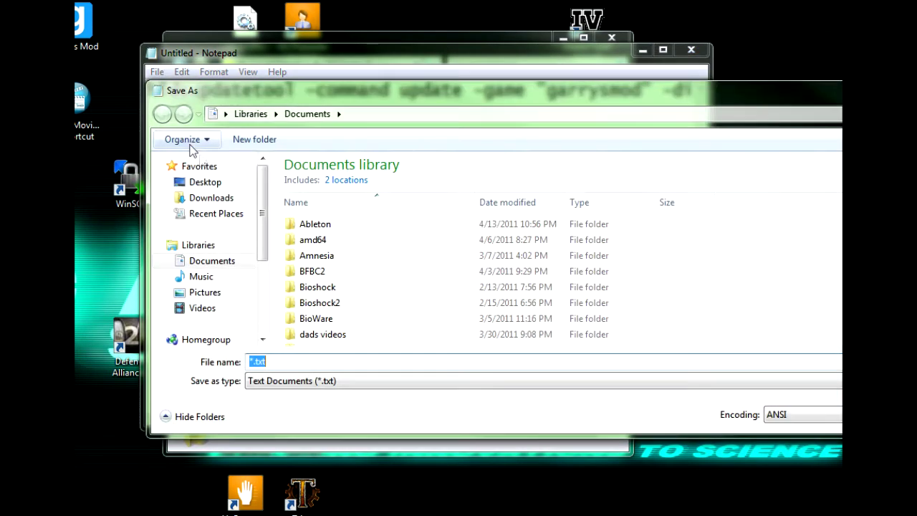
{"action": "left_click", "coordinate": [290, 385]}
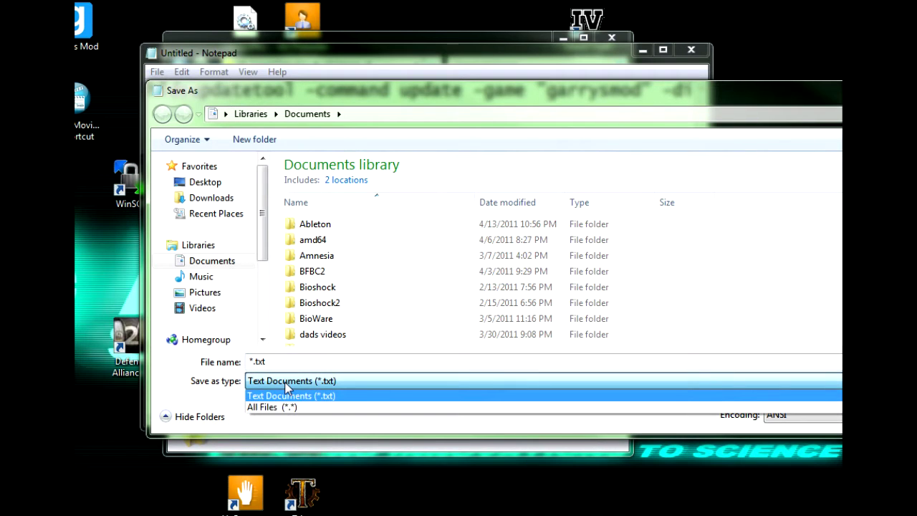
{"action": "left_click", "coordinate": [283, 407]}
{"action": "left_click", "coordinate": [276, 359]}
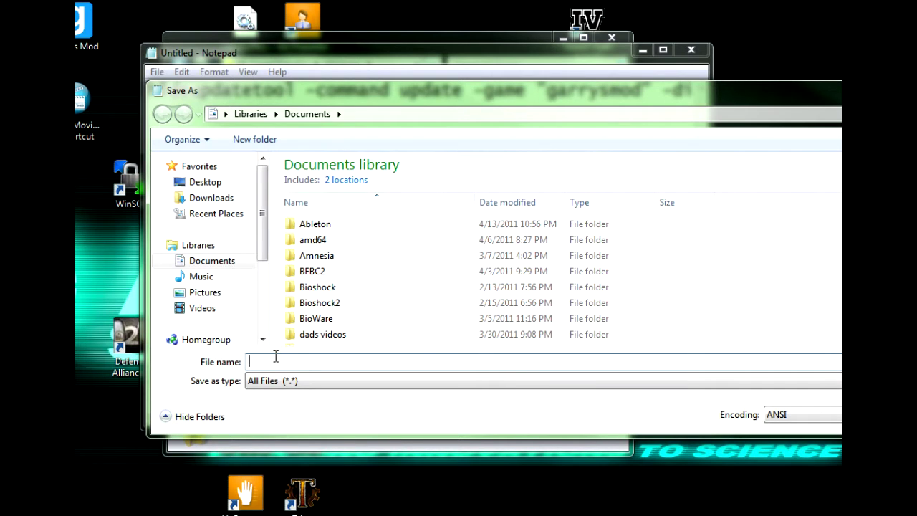
{"action": "type", "text": "gmod updater"}
Choose the HLServer folder on Local Disk (C:) as the save location
{"action": "left_click_drag", "start_coordinate": [262, 241], "coordinate": [259, 286]}
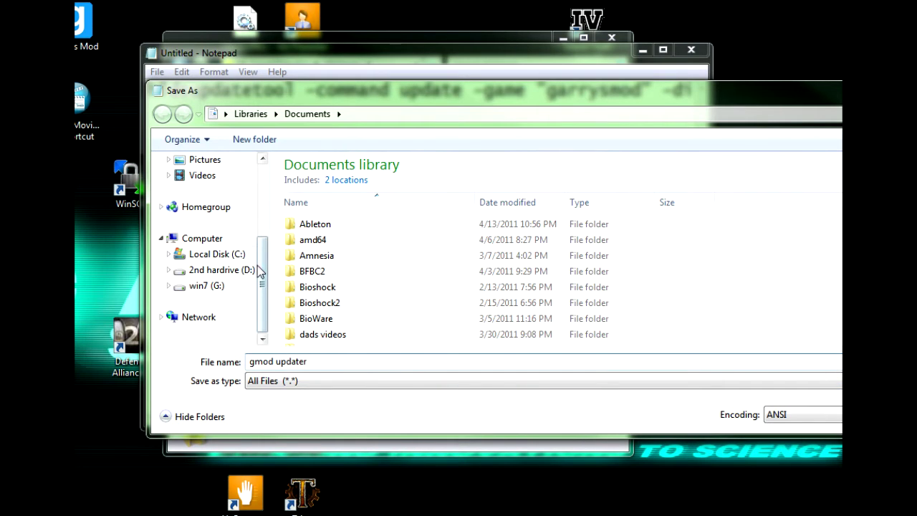
{"action": "left_click", "coordinate": [231, 254]}
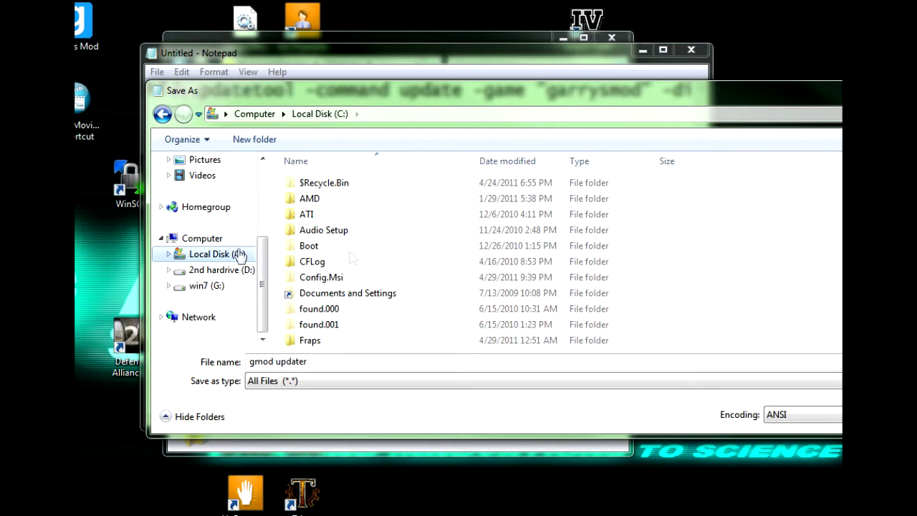
{"action": "scroll", "coordinate": [378, 290], "scroll_direction": "down", "scroll_amount": 2}
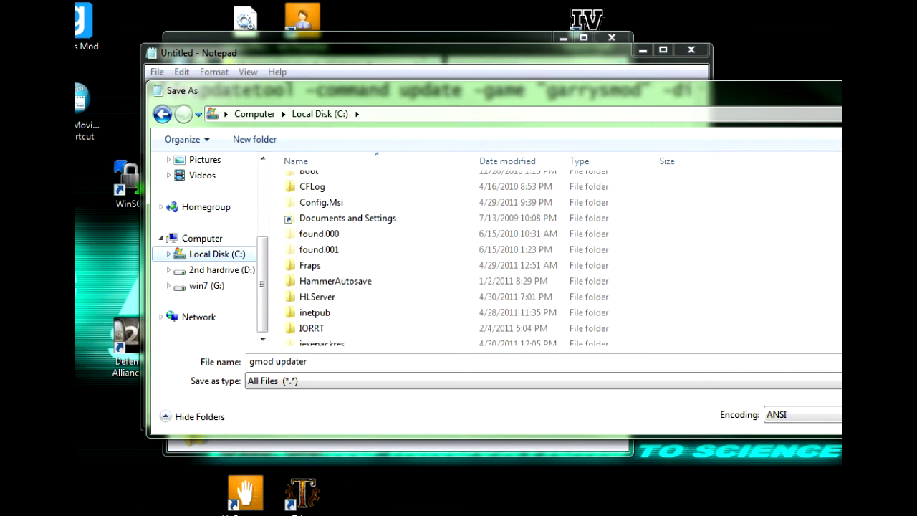
{"action": "double_click", "coordinate": [378, 291]}
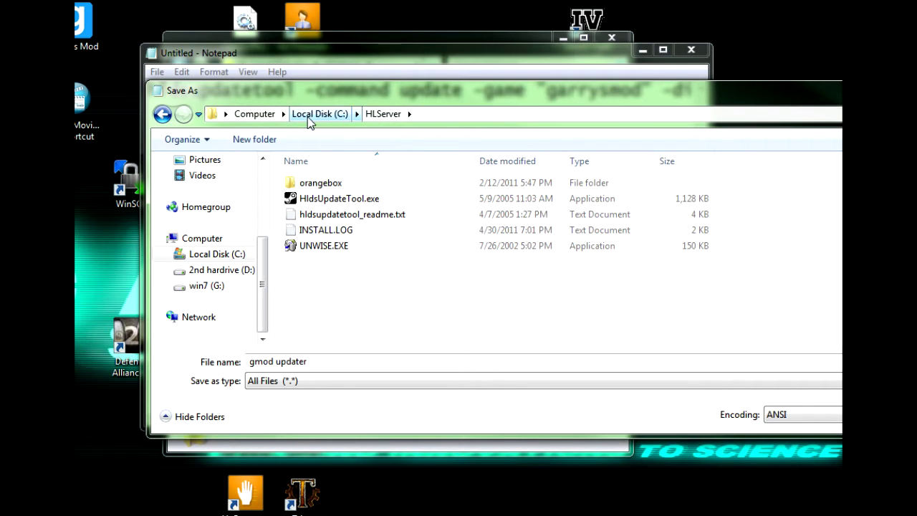
Change the file name to gmodupdater.bat and save the batch file
{"action": "left_click", "coordinate": [336, 366]}
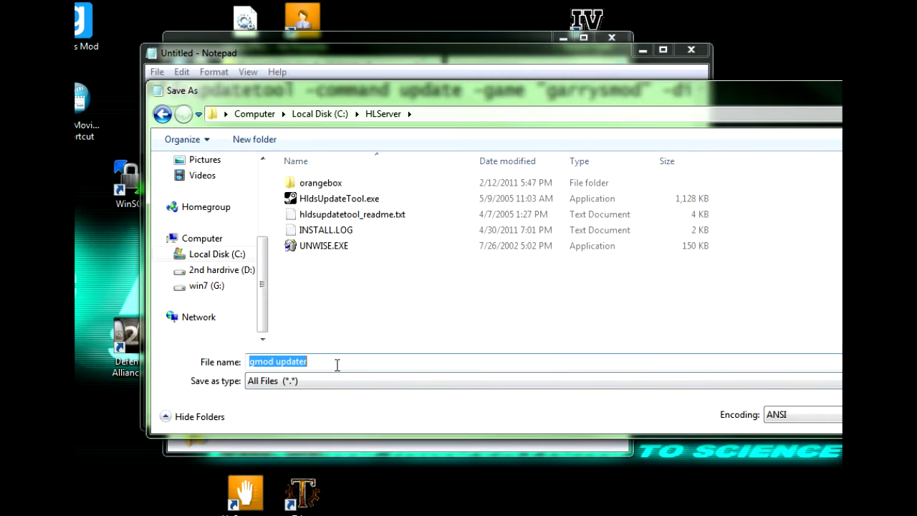
{"action": "left_click", "coordinate": [336, 366]}
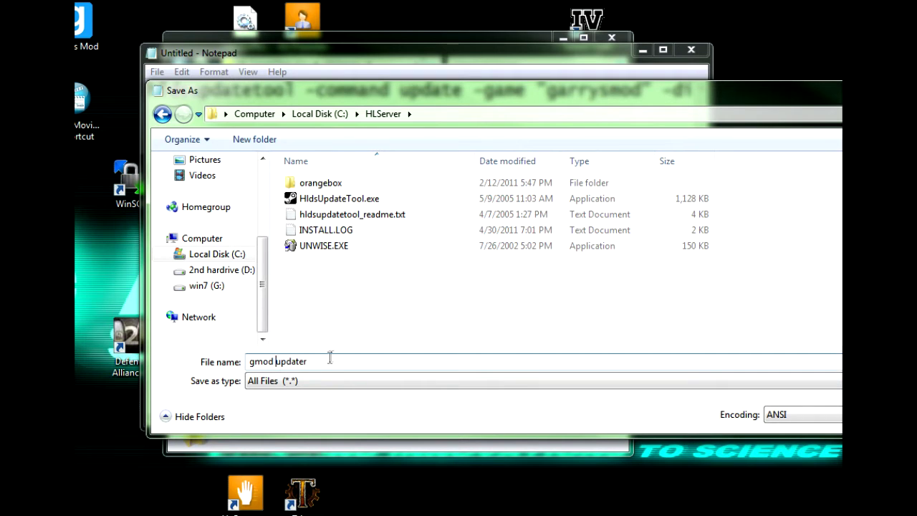
{"action": "key", "text": "Left"}
{"action": "key", "text": "Left"}
{"action": "key", "text": "Left"}
{"action": "key", "text": "Left"}
{"action": "key", "text": "Left"}
{"action": "key", "text": "Left"}
{"action": "key", "text": "Left"}
{"action": "key", "text": "BackSpace"}
{"action": "left_click", "coordinate": [334, 358]}
{"action": "type", "text": ".bast"}
{"action": "key", "text": "Return"}
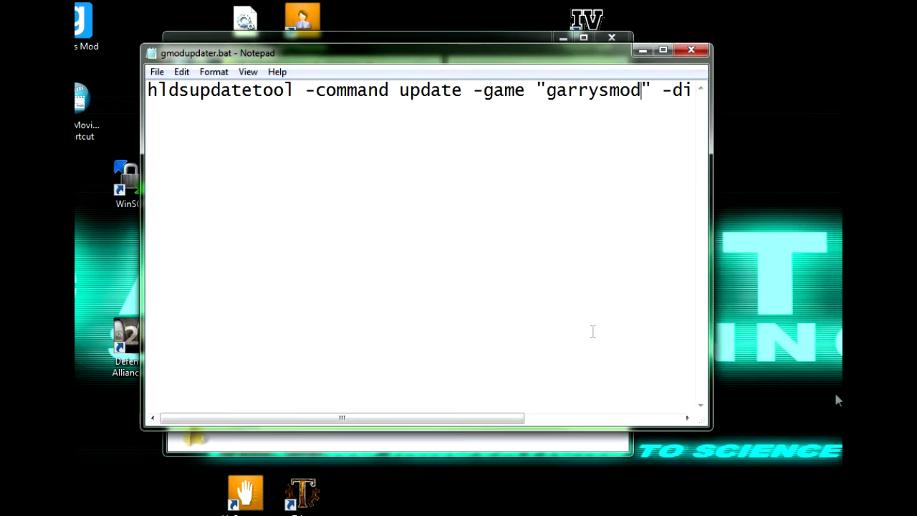
Close Notepad and run gmodupdater.bat from the HLServer folder
{"action": "left_click", "coordinate": [690, 49]}
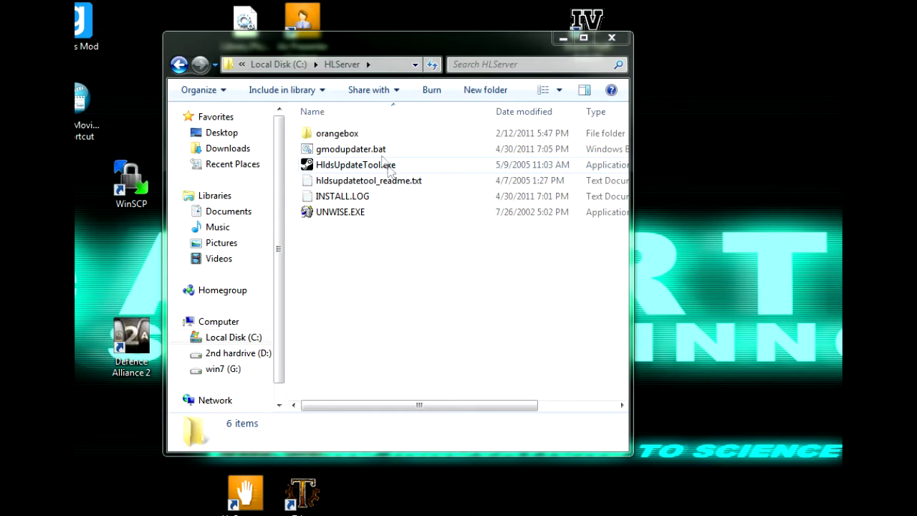
{"action": "double_click", "coordinate": [405, 148]}
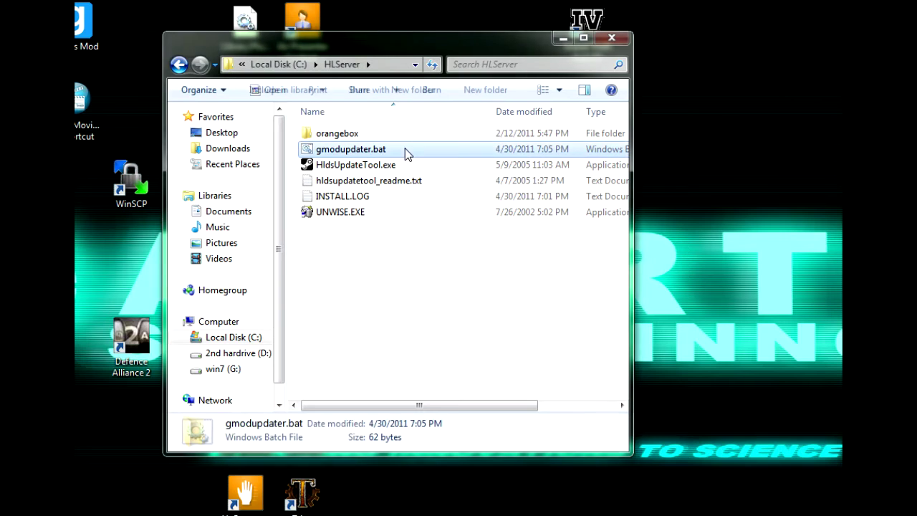
{"action": "left_click_drag", "start_coordinate": [380, 114], "coordinate": [528, 117]}
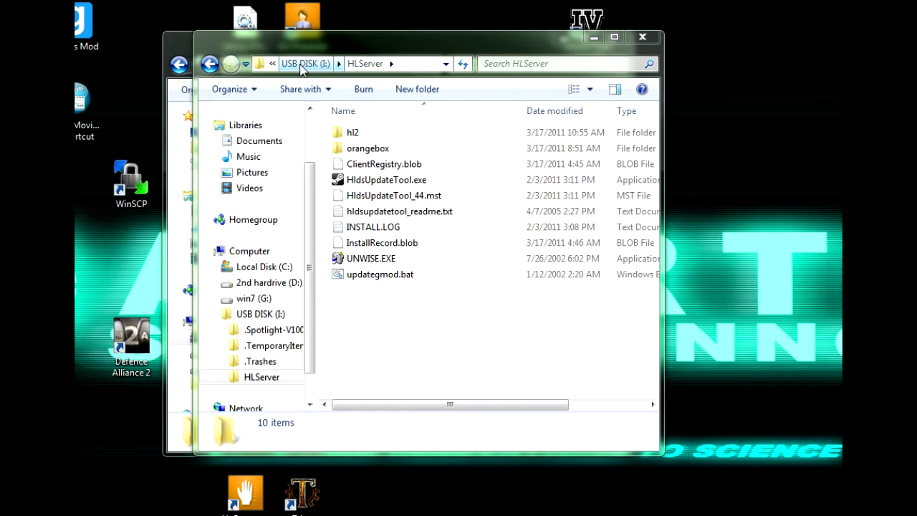
Open the garrysmod folder inside orangebox in the USB disk's HLServer folder
{"action": "left_click_drag", "start_coordinate": [314, 43], "coordinate": [356, 34]}
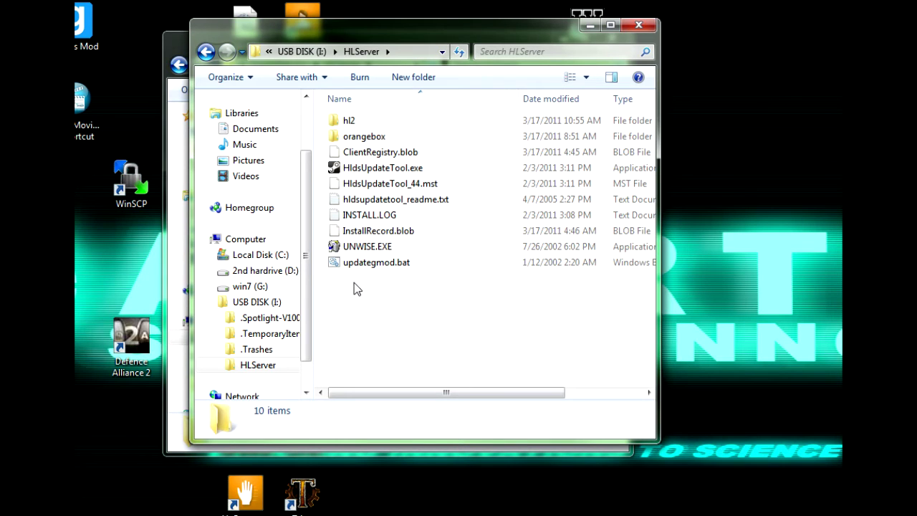
{"action": "double_click", "coordinate": [360, 137]}
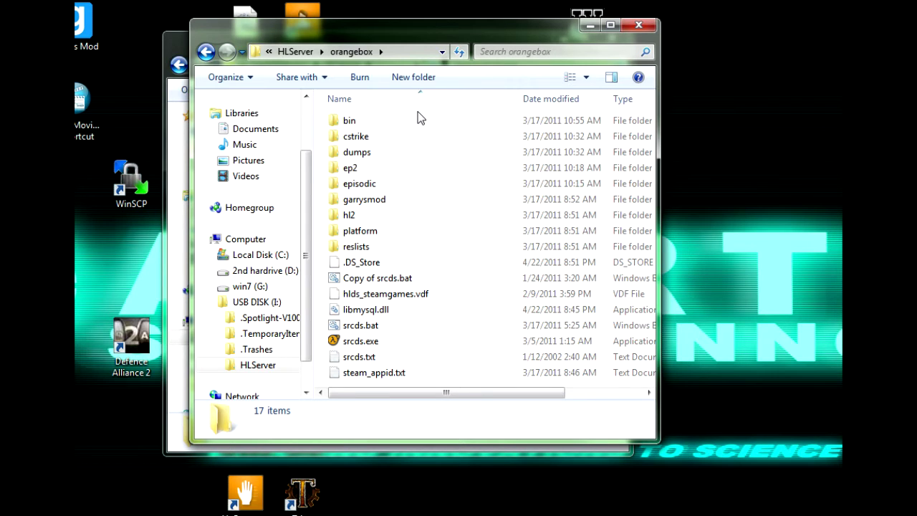
{"action": "double_click", "coordinate": [384, 206]}
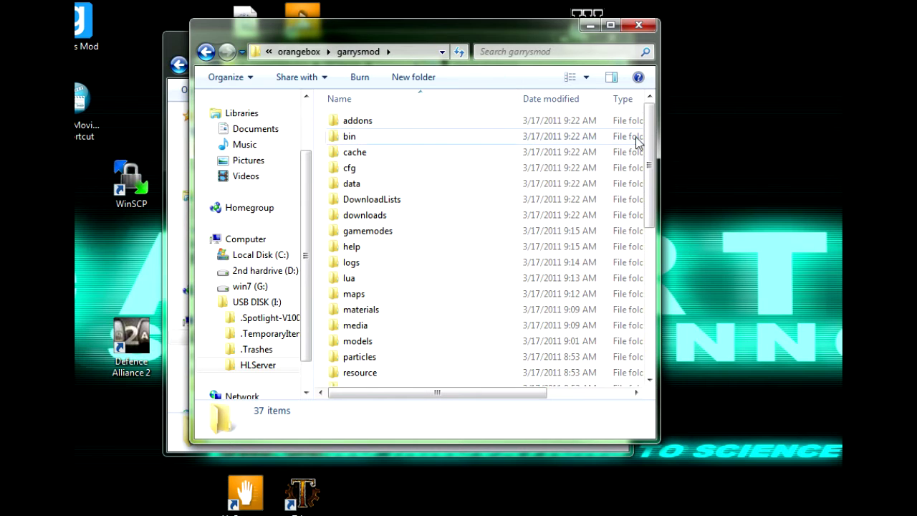
Return from garrysmod to the orangebox folder, open srcds.bat in Notepad to review its launch script, and close it
{"action": "left_click_drag", "start_coordinate": [647, 127], "coordinate": [646, 272]}
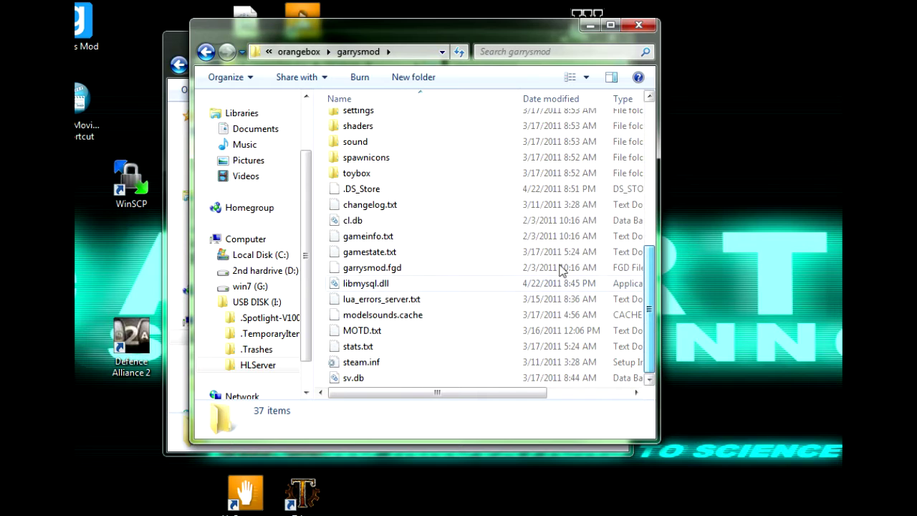
{"action": "left_click", "coordinate": [206, 52]}
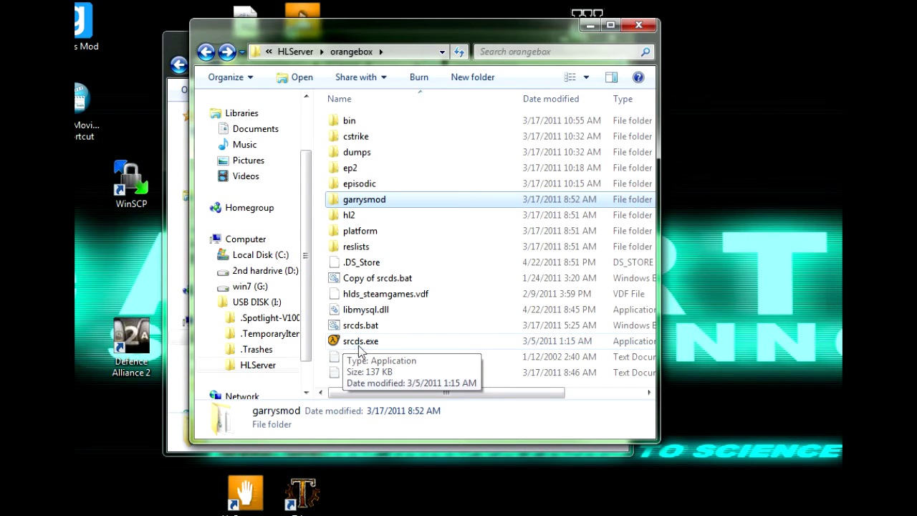
{"action": "right_click", "coordinate": [405, 326]}
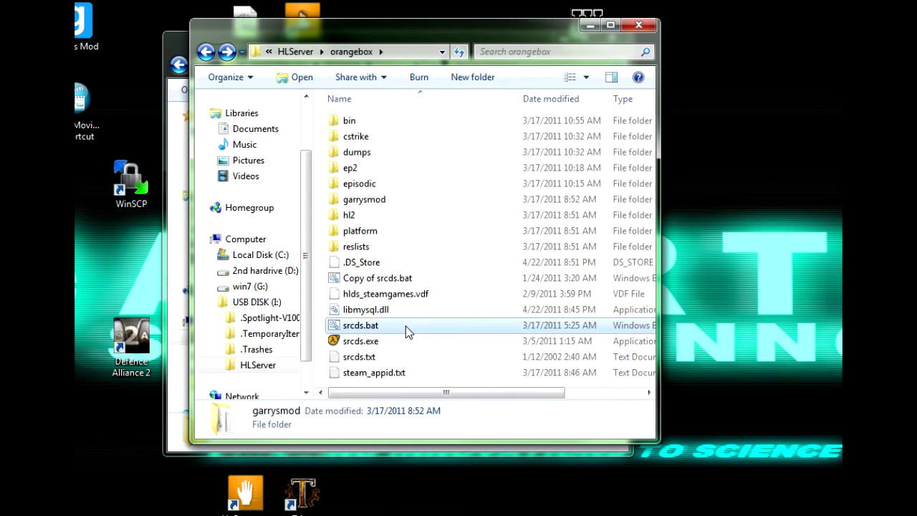
{"action": "left_click", "coordinate": [440, 232]}
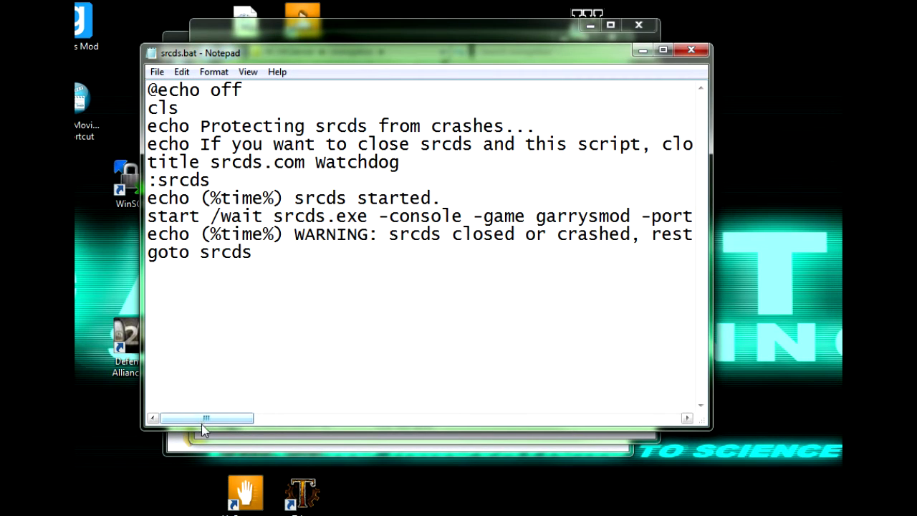
{"action": "left_click_drag", "start_coordinate": [204, 424], "coordinate": [182, 414]}
{"action": "left_click_drag", "start_coordinate": [194, 420], "coordinate": [206, 187]}
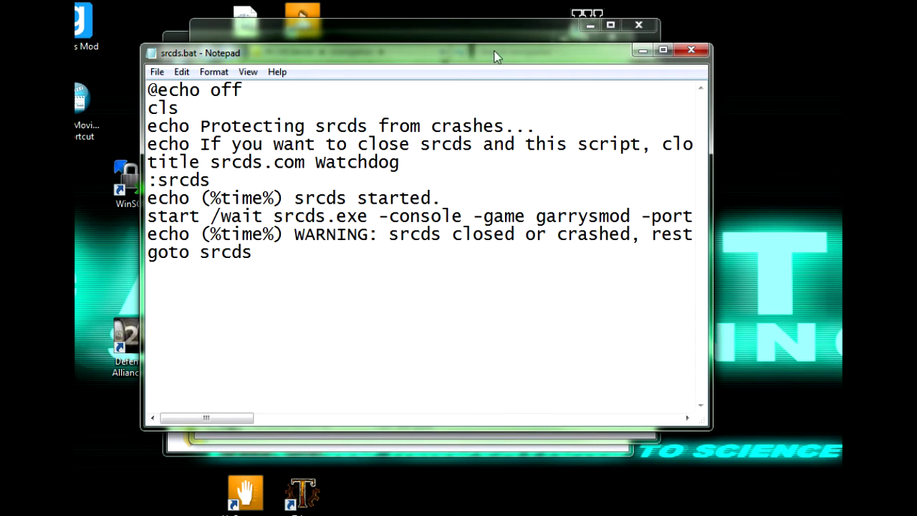
{"action": "left_click", "coordinate": [691, 50]}
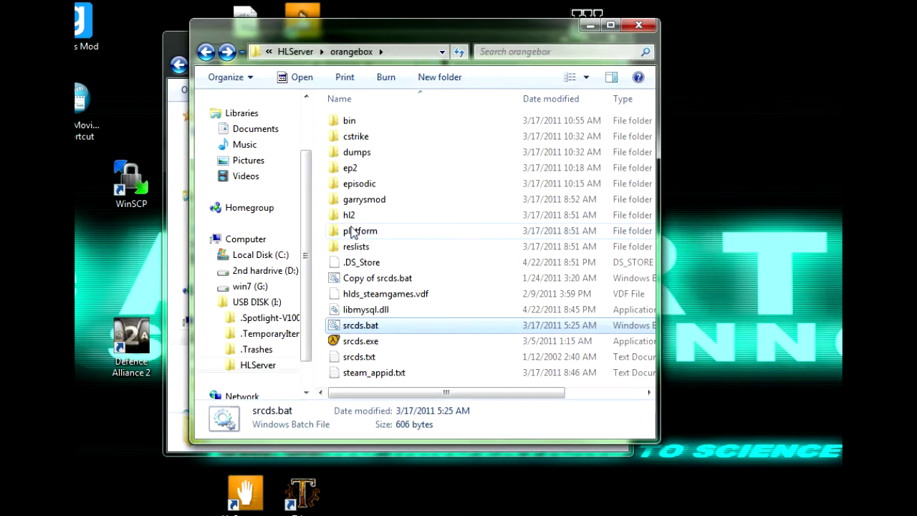
Run srcds.bat to start the Source Dedicated Server, and close the server console and its watchdog window
{"action": "double_click", "coordinate": [361, 325]}
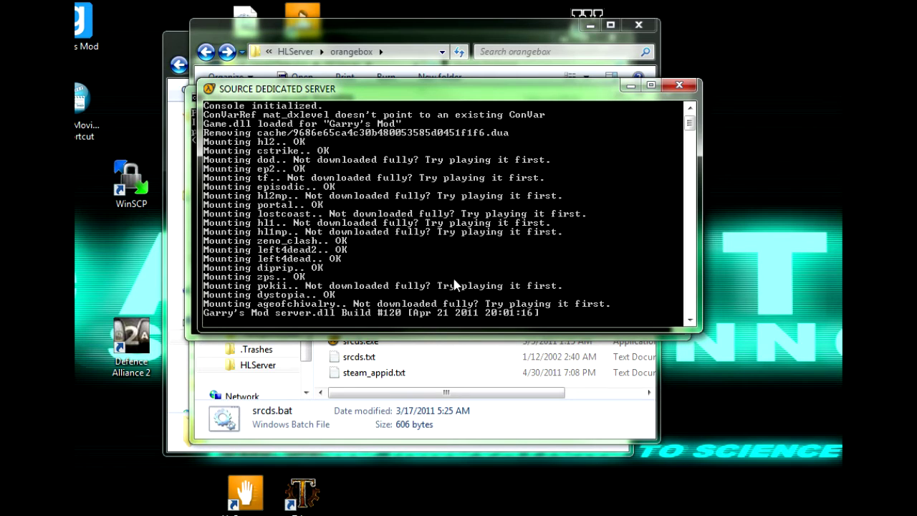
{"action": "left_click", "coordinate": [672, 89]}
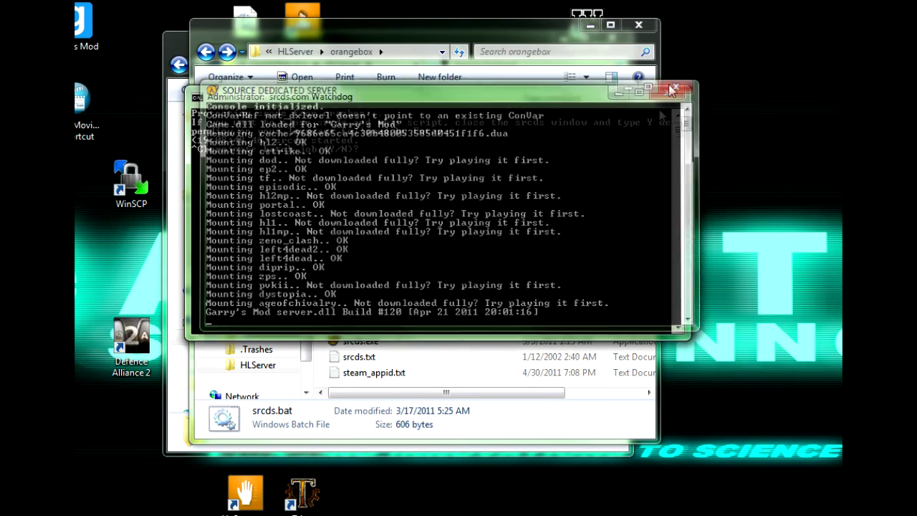
{"action": "left_click", "coordinate": [662, 90]}
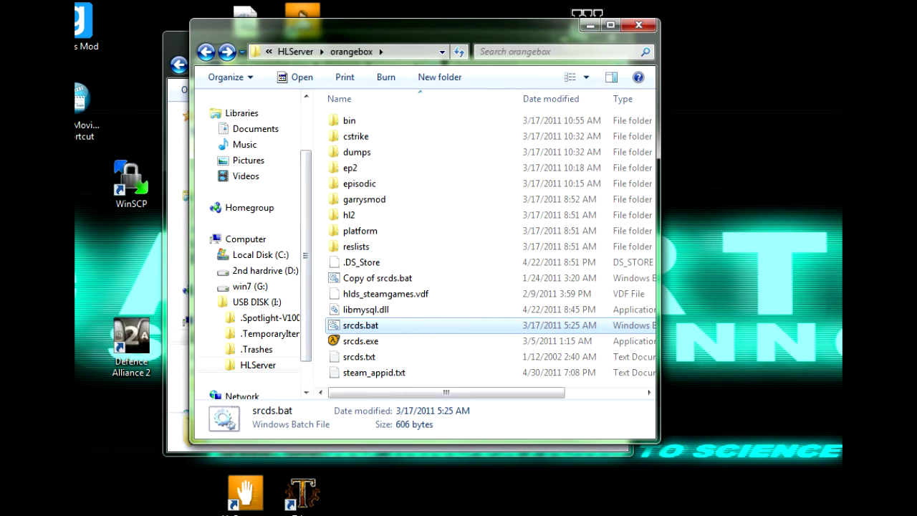
Switch to an incognito Chrome window and enlarge it to fill the visible desktop
{"action": "key", "text": "super+e"}
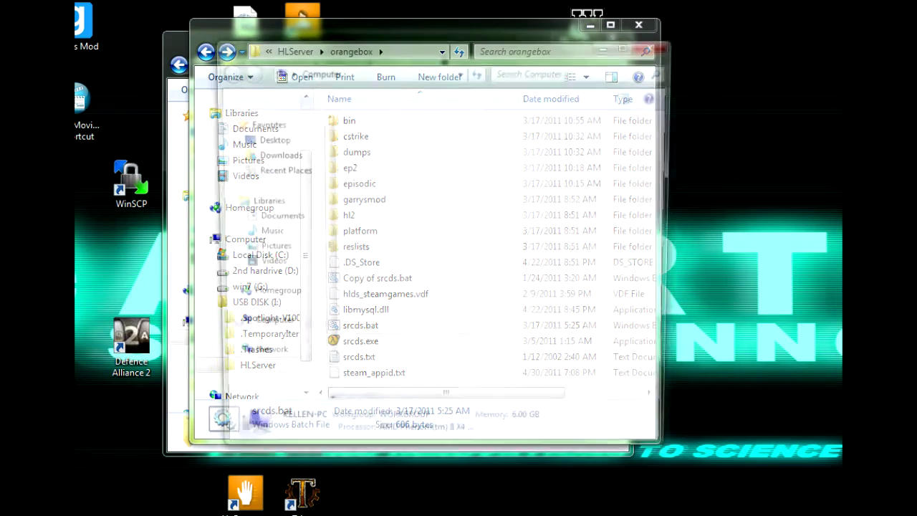
{"action": "left_click", "coordinate": [658, 46]}
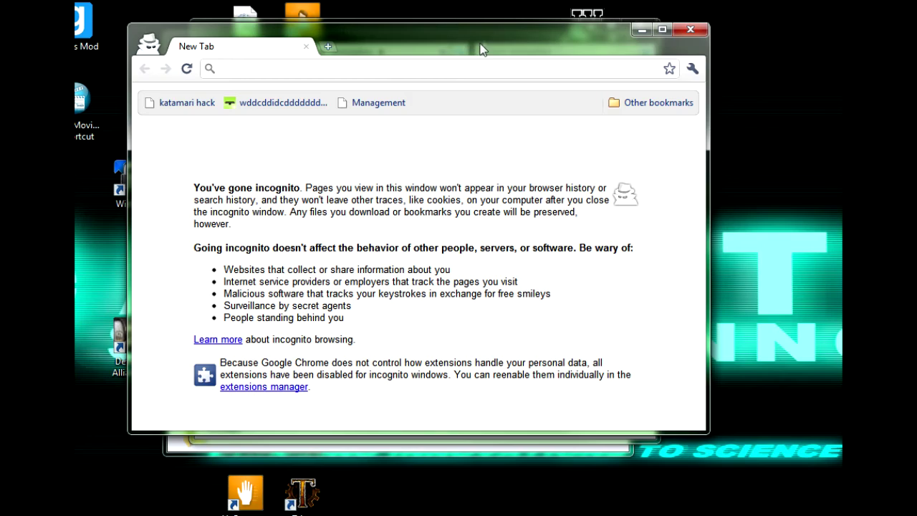
{"action": "left_click_drag", "start_coordinate": [592, 40], "coordinate": [597, 63]}
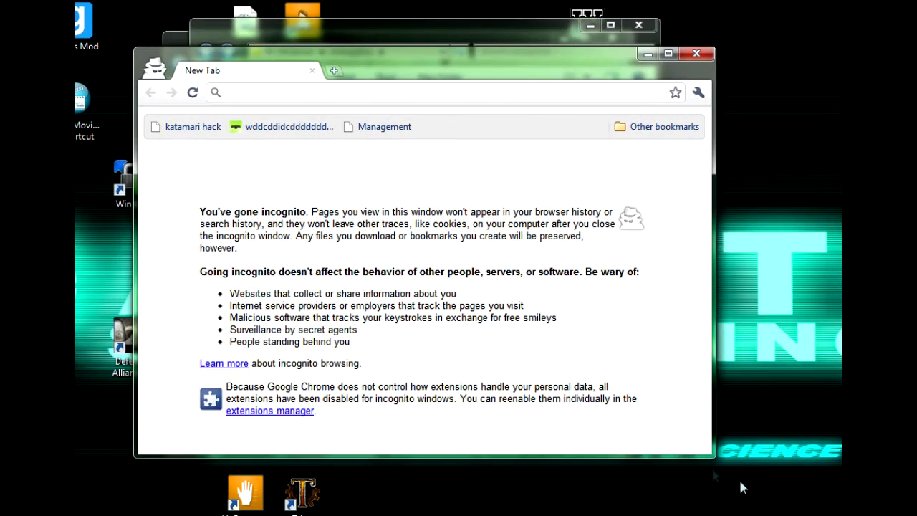
{"action": "left_click_drag", "start_coordinate": [490, 71], "coordinate": [432, 25]}
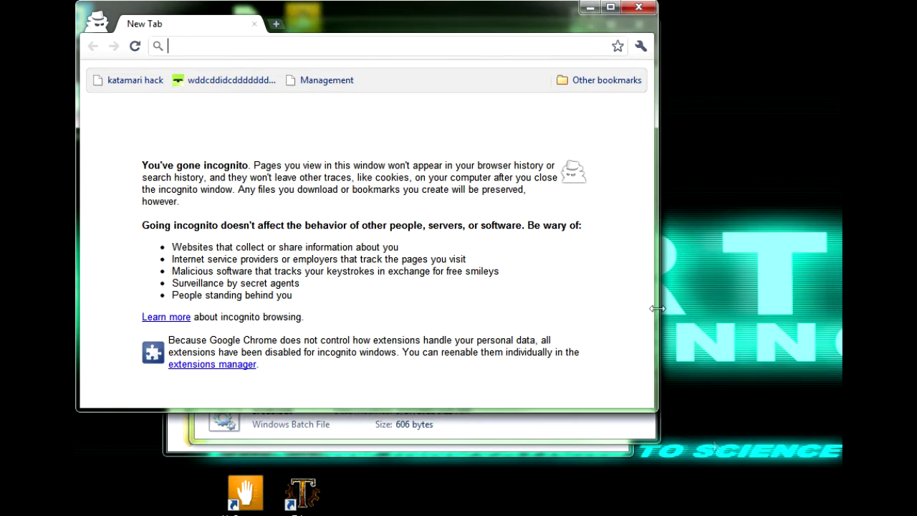
{"action": "left_click_drag", "start_coordinate": [649, 405], "coordinate": [831, 511]}
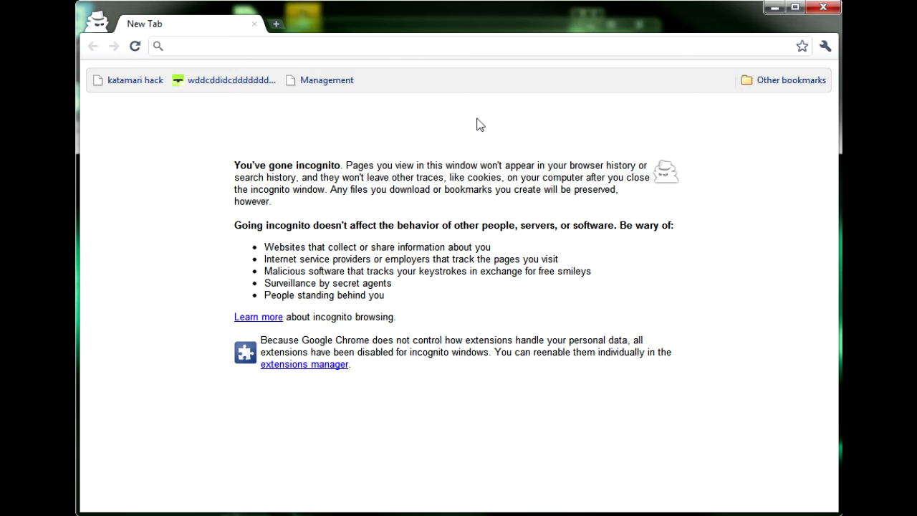
Load the router's configuration page at 192.168.1.1 in the incognito window
{"action": "type", "text": "192"}
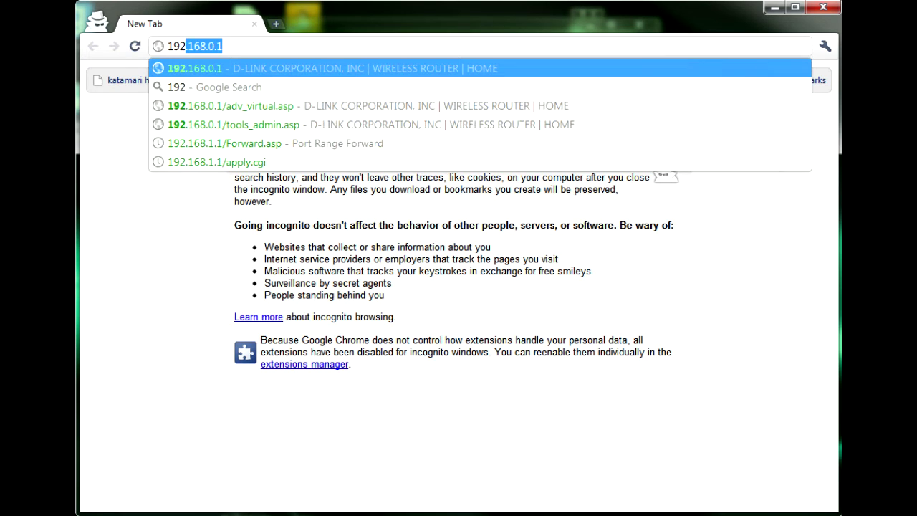
{"action": "type", "text": ".168"}
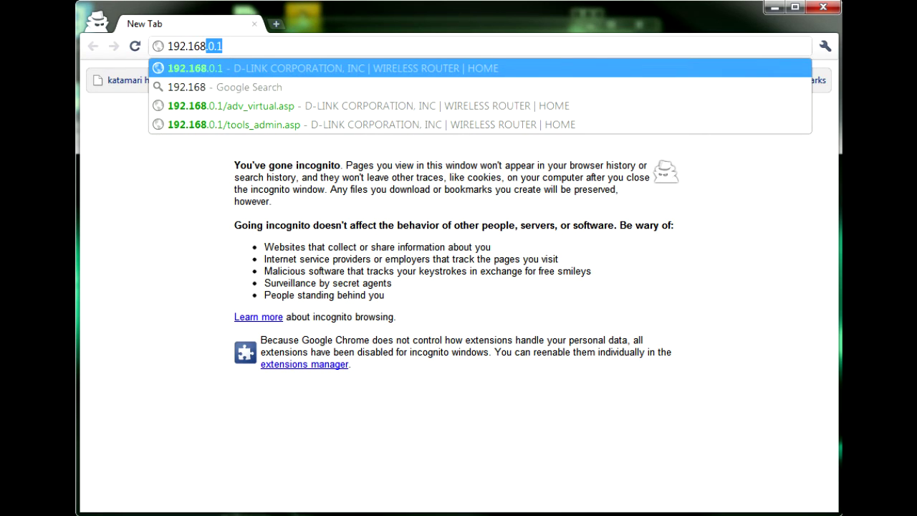
{"action": "type", "text": "."}
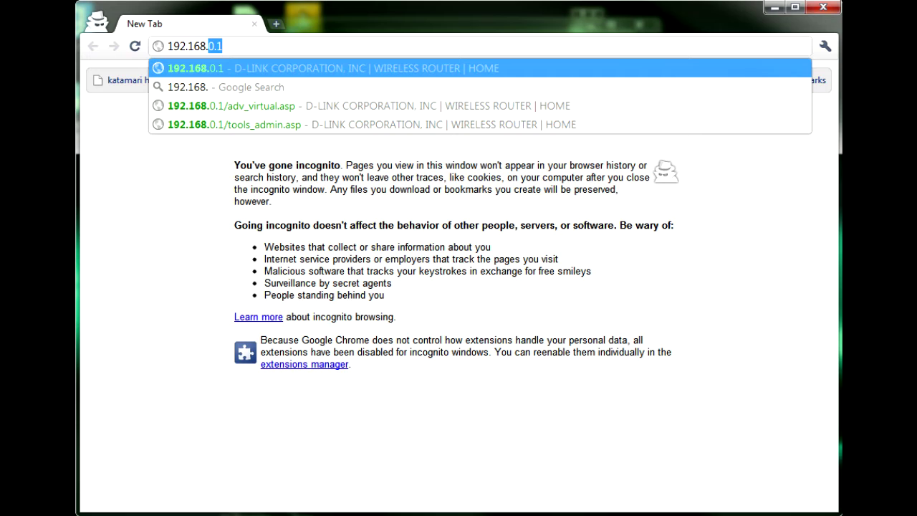
{"action": "type", "text": "1.1"}
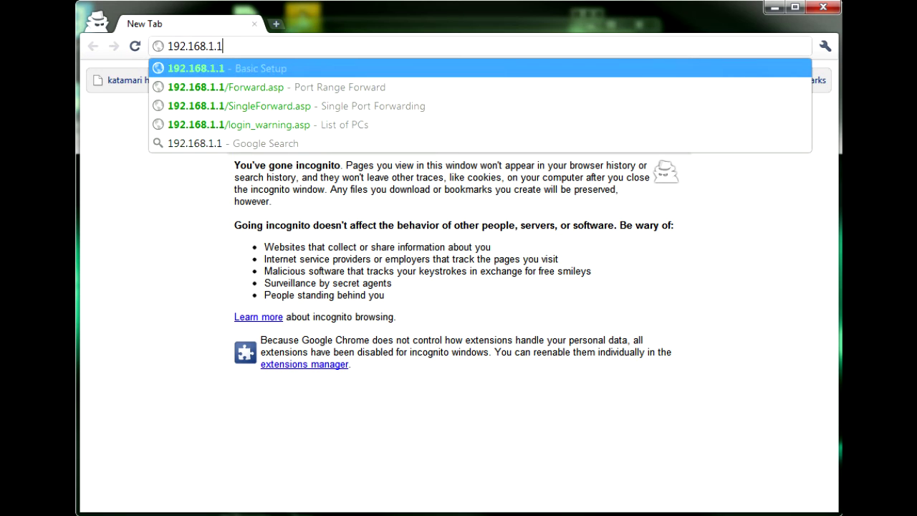
{"action": "key", "text": "Return"}
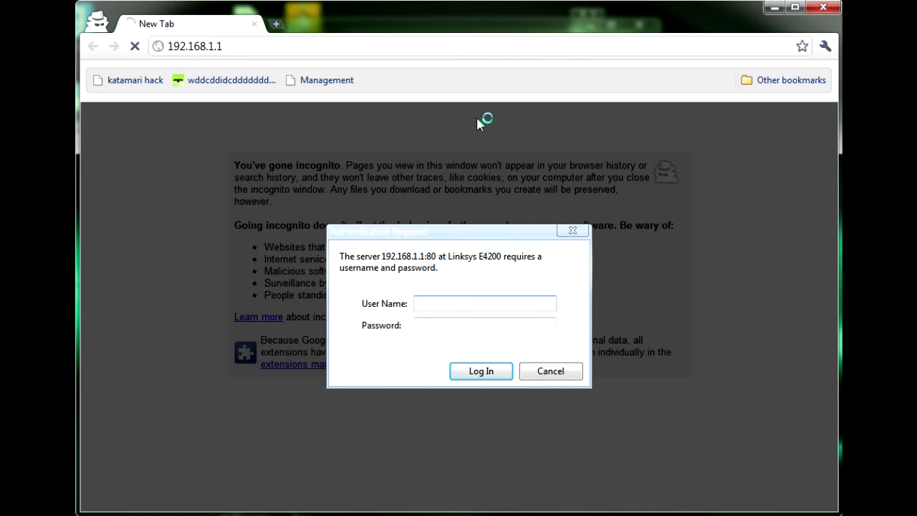
Log in to the Linksys E4200 with the router's user name and password, and open the Port Range Forwarding page under Applications & Gaming
{"action": "type", "text": "Brew"}
{"action": "key", "text": "Tab"}
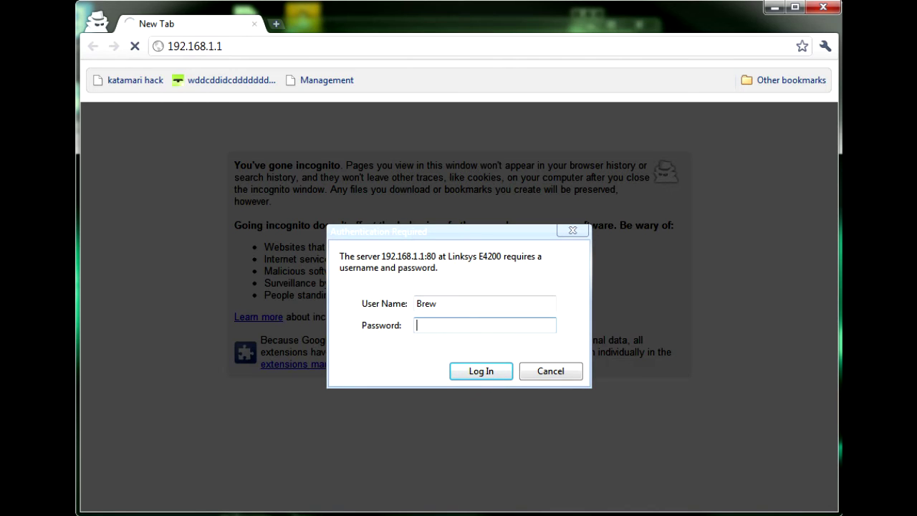
{"action": "type", "text": "**"}
{"action": "key", "text": "BackSpace"}
{"action": "key", "text": "BackSpace"}
{"action": "type", "text": "**********"}
{"action": "left_click", "coordinate": [483, 374]}
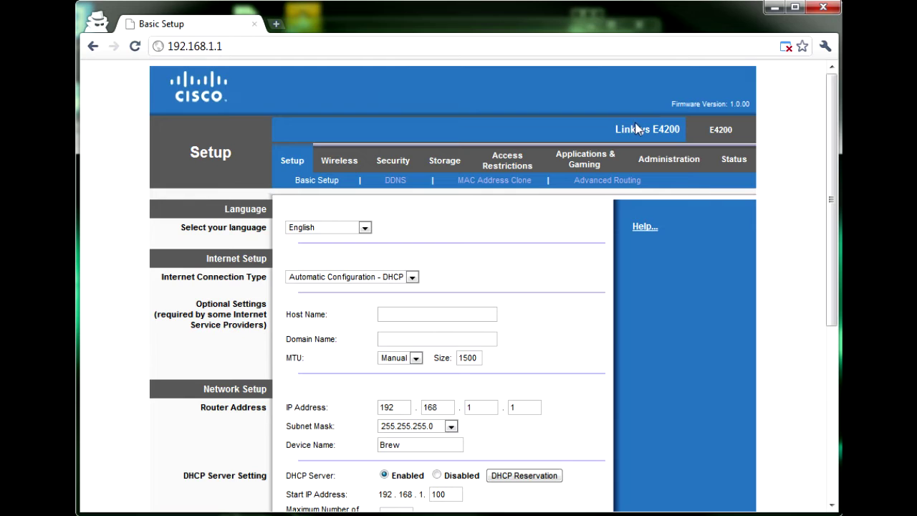
{"action": "left_click", "coordinate": [584, 164]}
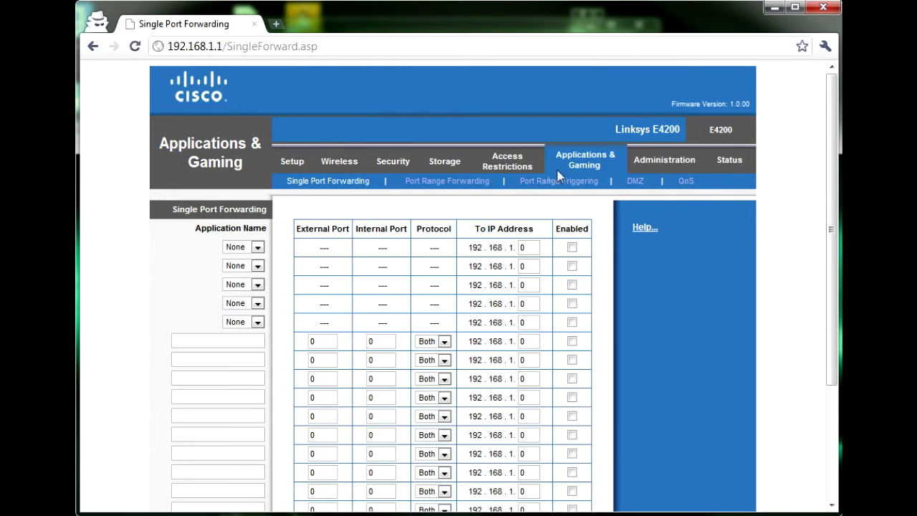
{"action": "left_click", "coordinate": [442, 187]}
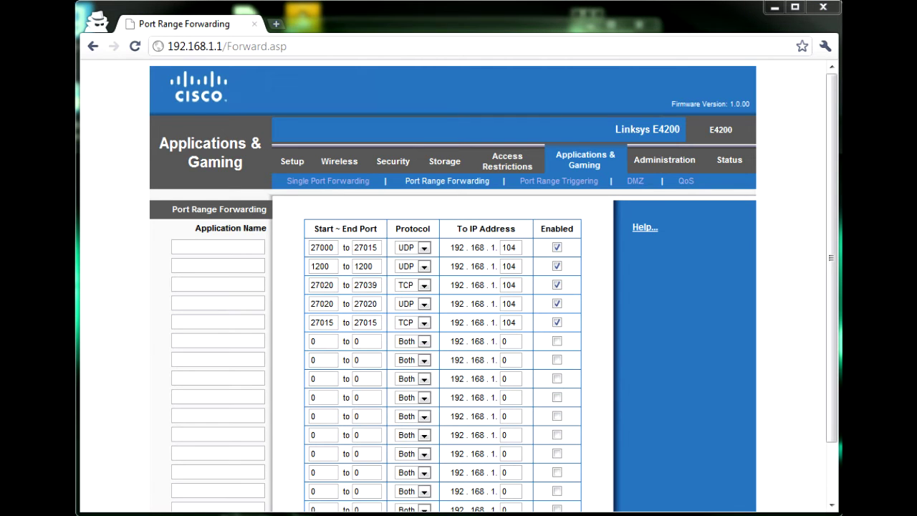
Run ipconfig in a Command Prompt, check the local area connection's IPv4 address, and close the prompt
{"action": "left_click_drag", "start_coordinate": [77, 93], "coordinate": [375, 169]}
{"action": "type", "text": "ipcon"}
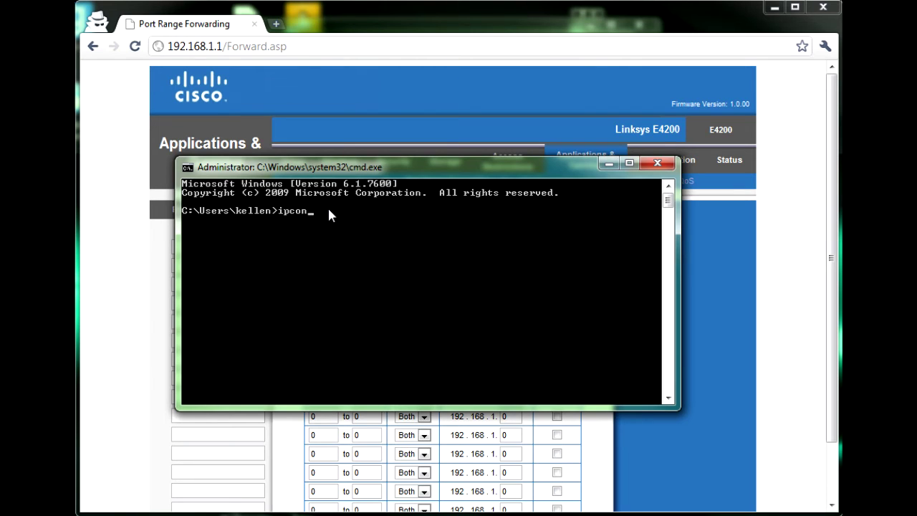
{"action": "type", "text": "fig"}
{"action": "key", "text": "Return"}
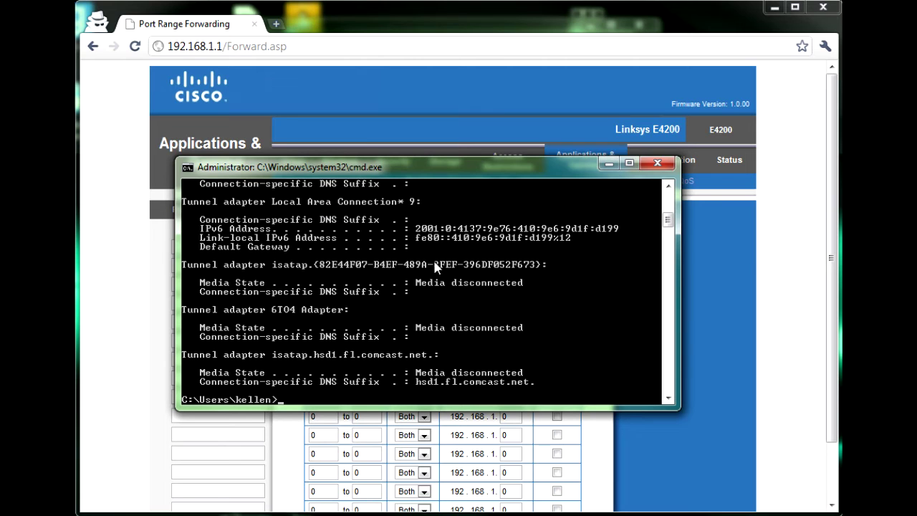
{"action": "left_click_drag", "start_coordinate": [668, 220], "coordinate": [672, 202]}
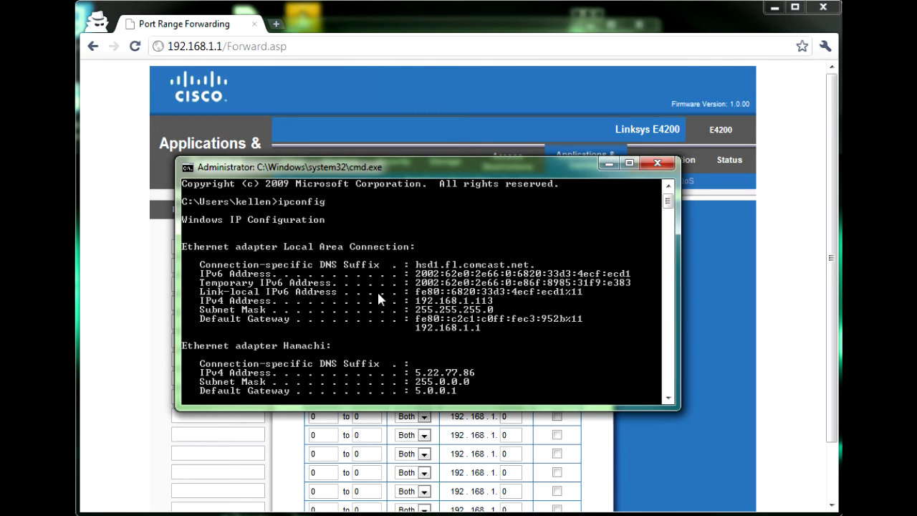
{"action": "left_click", "coordinate": [657, 164]}
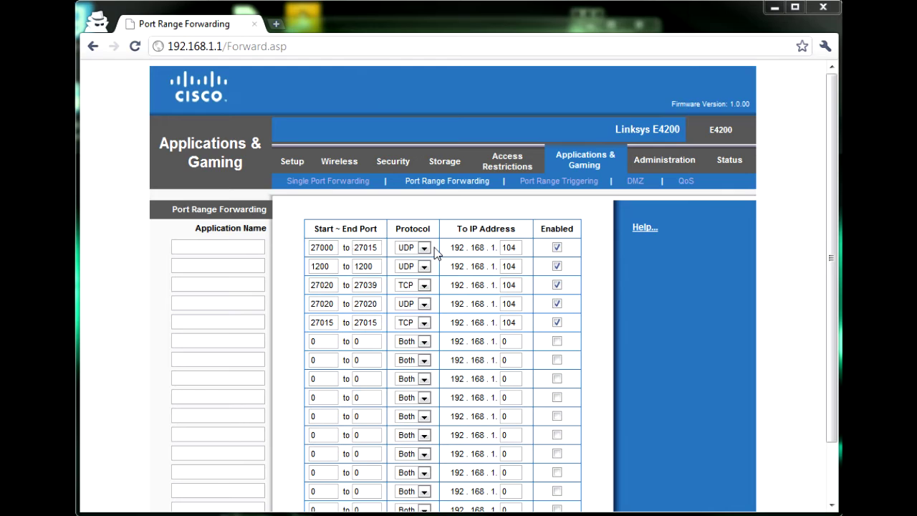
Review the forwarded port ranges, protocols and target IP addresses, and close the browser
{"action": "left_click", "coordinate": [509, 246]}
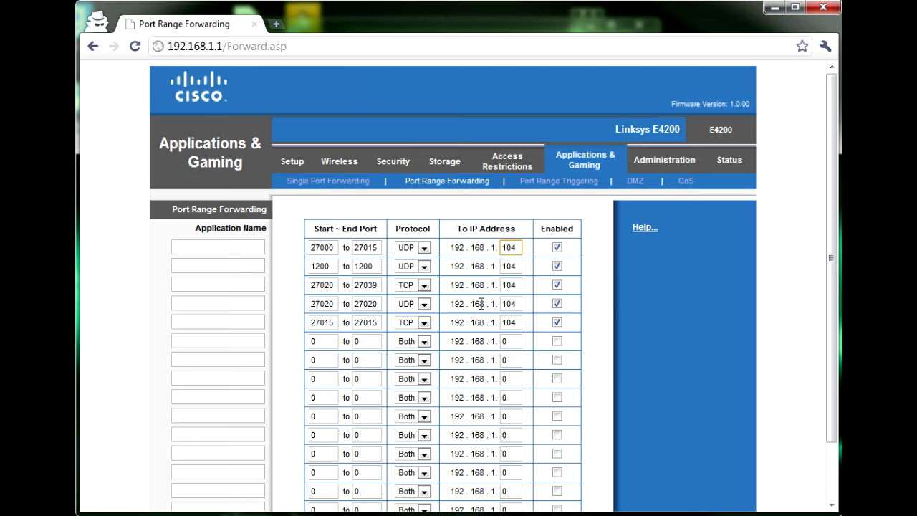
{"action": "left_click", "coordinate": [823, 8]}
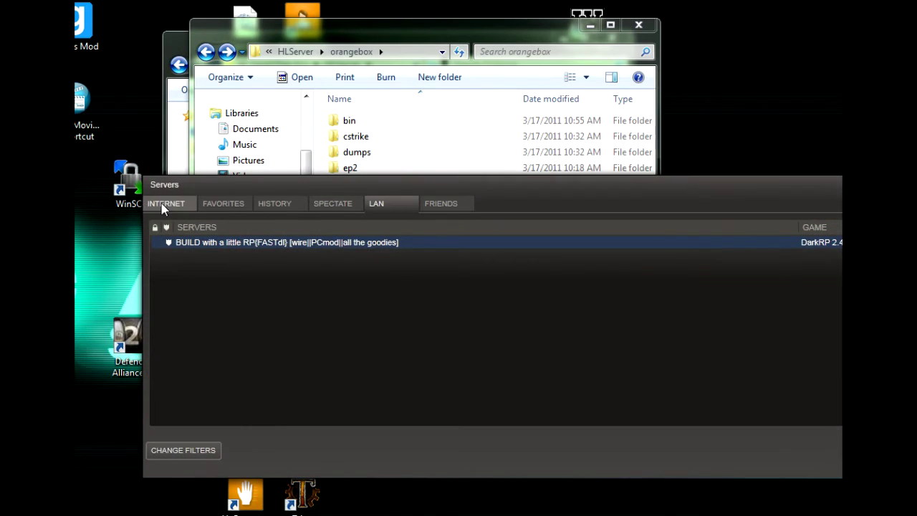
Check Steam's Internet and LAN server lists for the "BUILD with a little RP" server, and close the Servers window
{"action": "left_click", "coordinate": [164, 206]}
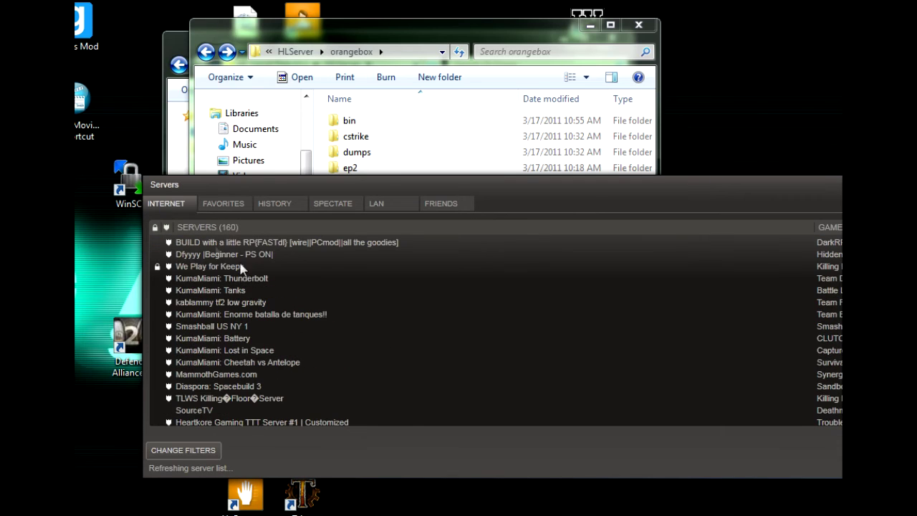
{"action": "left_click", "coordinate": [213, 244]}
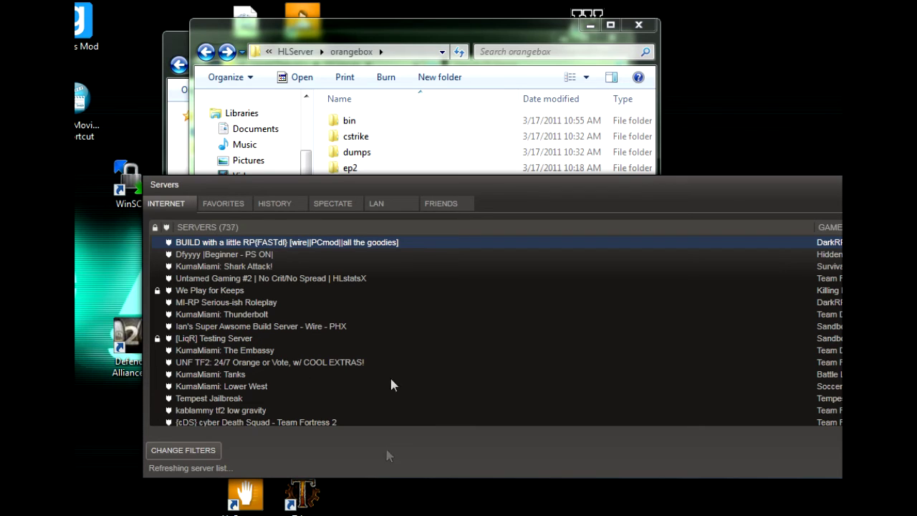
{"action": "left_click", "coordinate": [397, 200]}
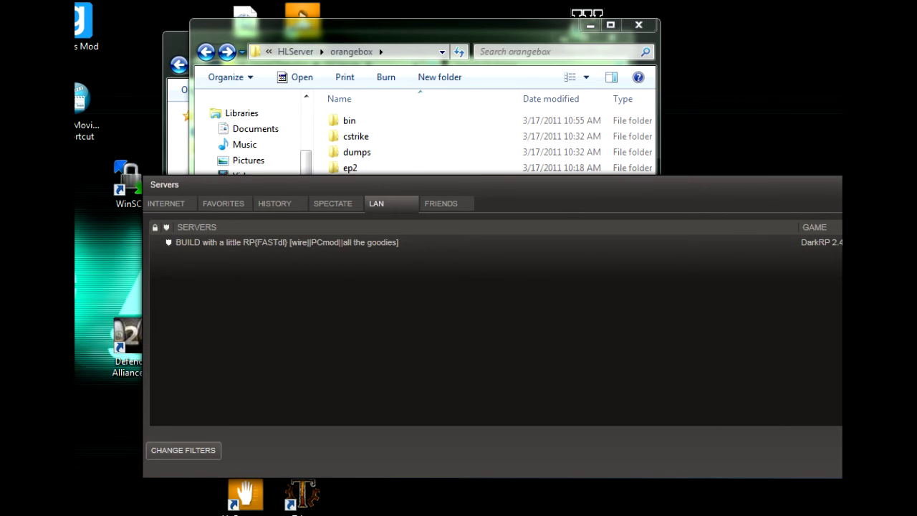
{"action": "key", "text": "alt+F4"}
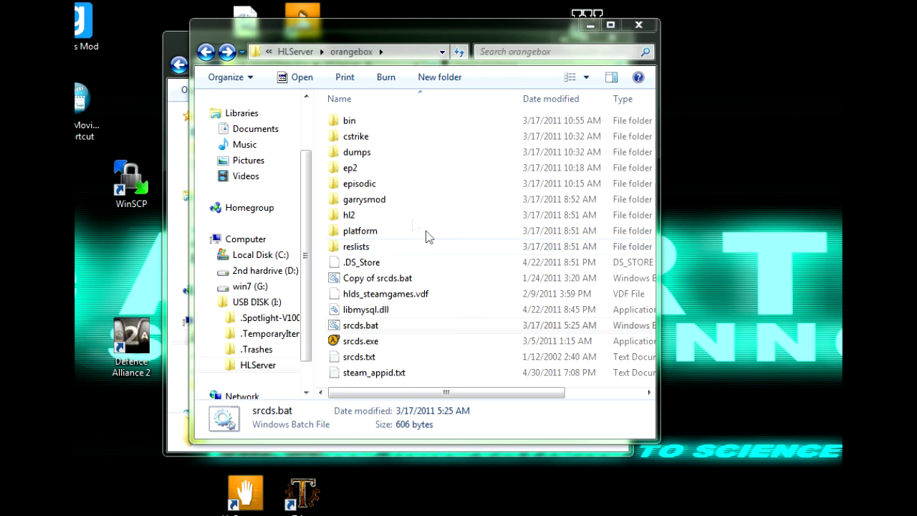
Open the garrysmod folder inside orangebox and shift its window slightly on the desktop
{"action": "double_click", "coordinate": [398, 201]}
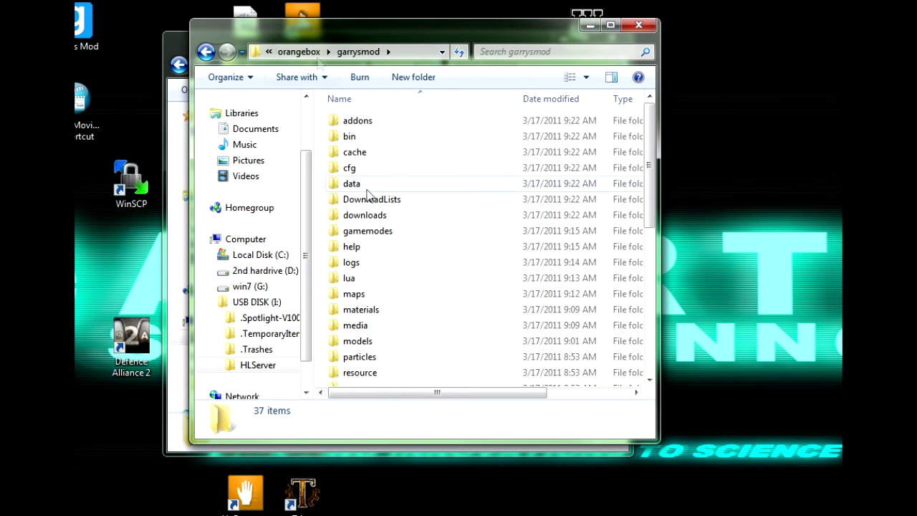
{"action": "mouse_move", "coordinate": [392, 43]}
{"action": "left_mouse_down"}
{"action": "mouse_move", "coordinate": [402, 234]}
{"action": "mouse_move", "coordinate": [430, 68]}
{"action": "mouse_move", "coordinate": [398, 74]}
{"action": "mouse_move", "coordinate": [399, 57]}
{"action": "left_mouse_up"}
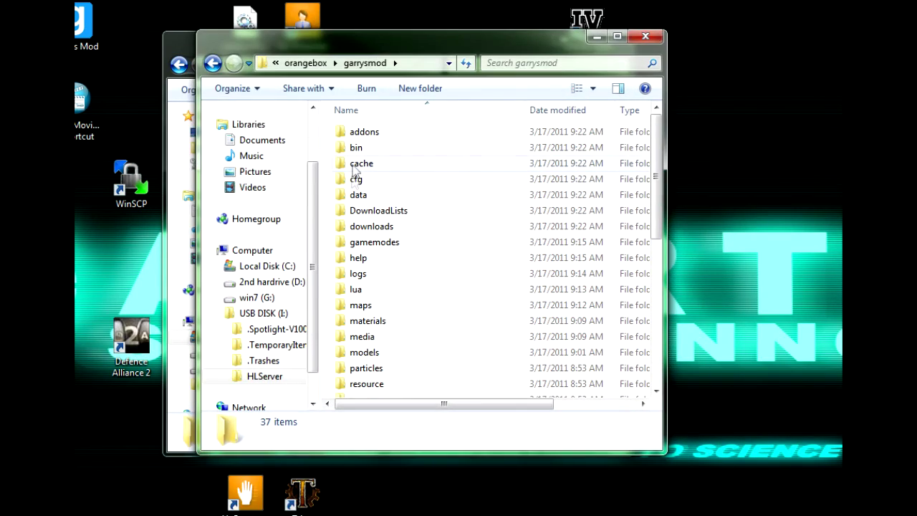
Open the cfg folder and prepare to save a blank Notepad document as server.cfg with the All Files type
{"action": "double_click", "coordinate": [386, 183]}
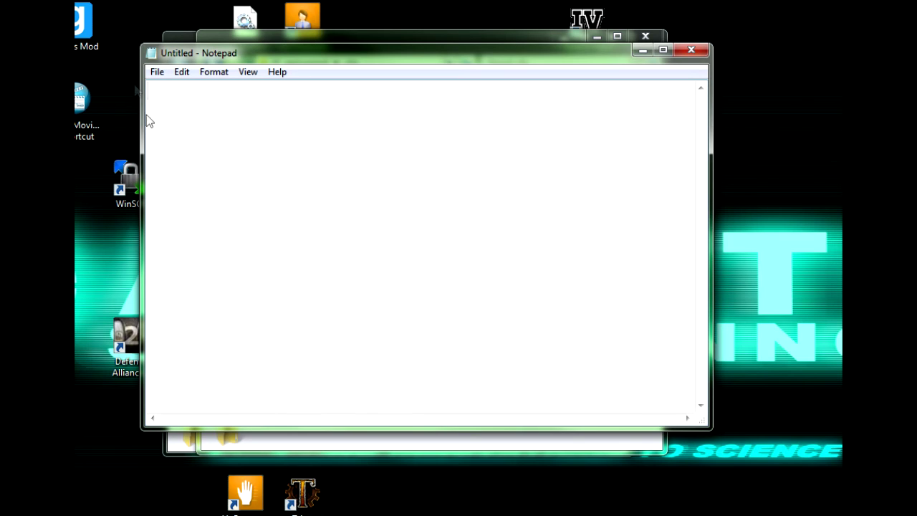
{"action": "left_click", "coordinate": [155, 72]}
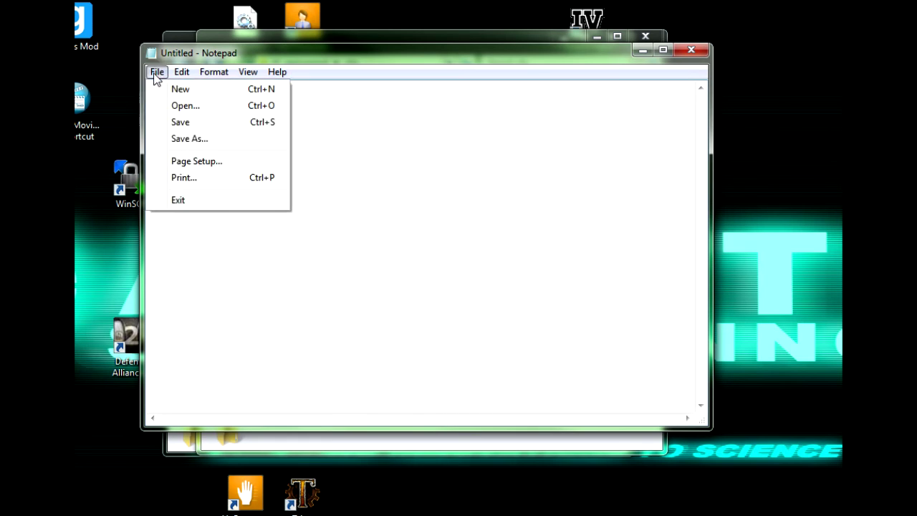
{"action": "left_click", "coordinate": [193, 141]}
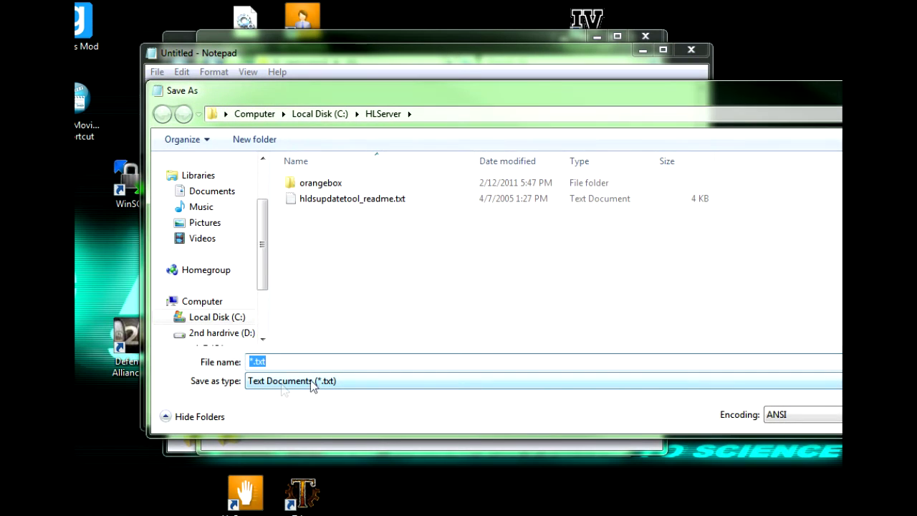
{"action": "left_click", "coordinate": [265, 386]}
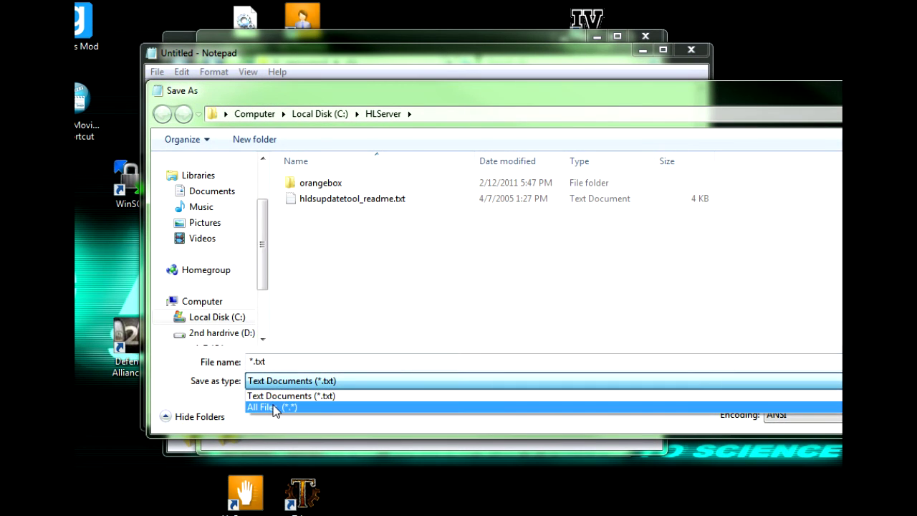
{"action": "left_click", "coordinate": [260, 407]}
{"action": "left_click", "coordinate": [279, 362]}
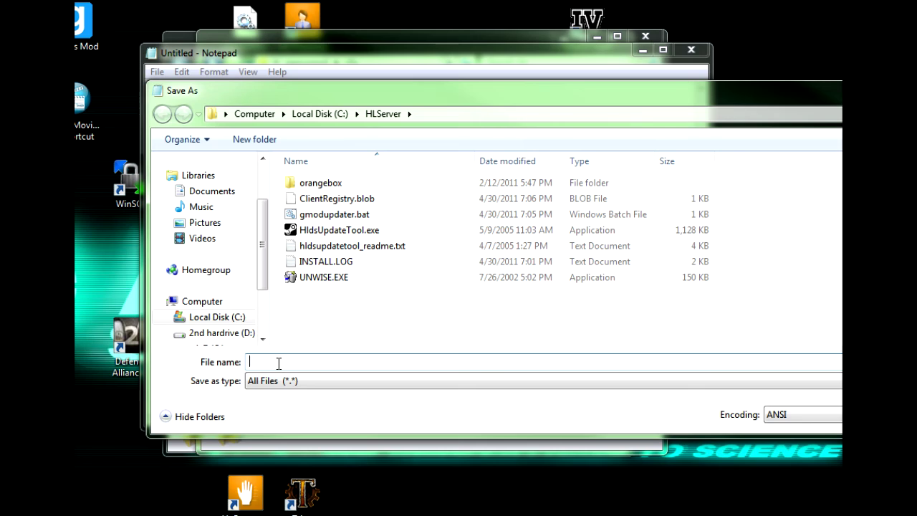
{"action": "type", "text": "server.cfg"}
Set the save location to HLServer\orangebox\garrysmod\cfg on USB DISK (I:)
{"action": "double_click", "coordinate": [328, 184]}
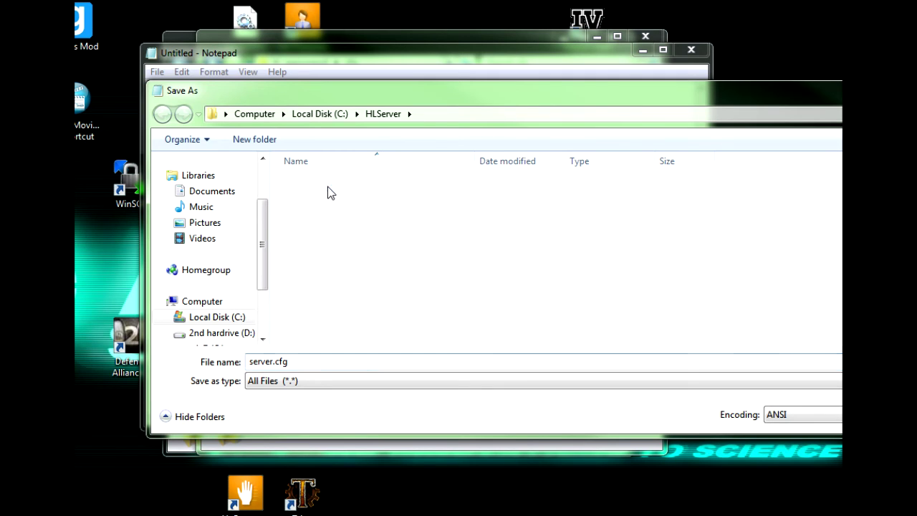
{"action": "double_click", "coordinate": [328, 185]}
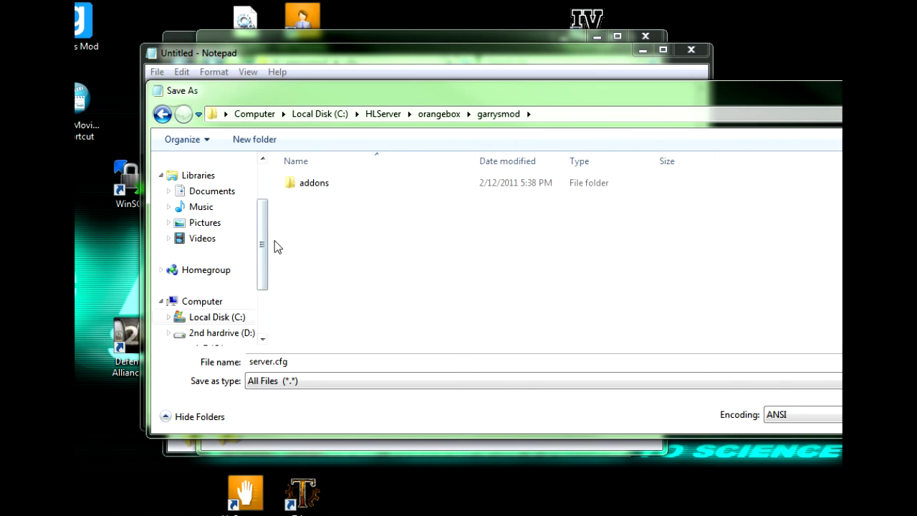
{"action": "left_click_drag", "start_coordinate": [264, 247], "coordinate": [266, 315]}
{"action": "left_click", "coordinate": [212, 285]}
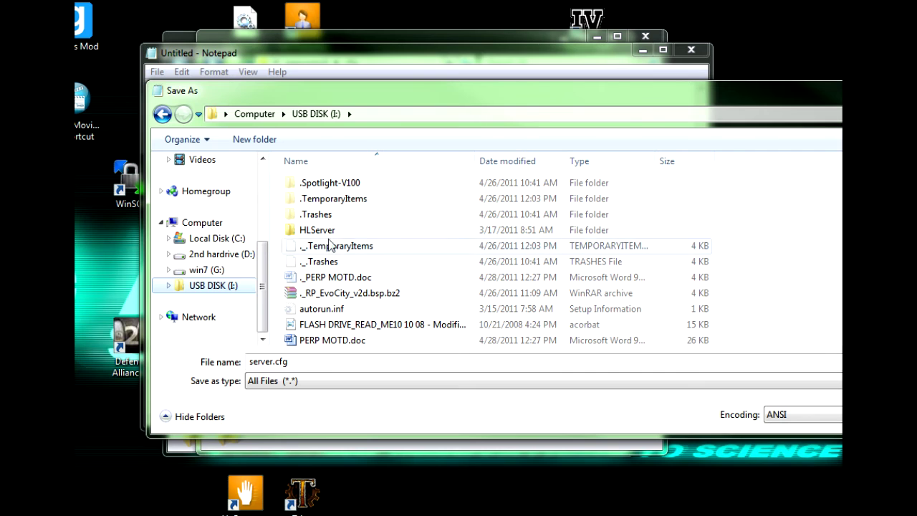
{"action": "double_click", "coordinate": [328, 230]}
{"action": "double_click", "coordinate": [328, 200]}
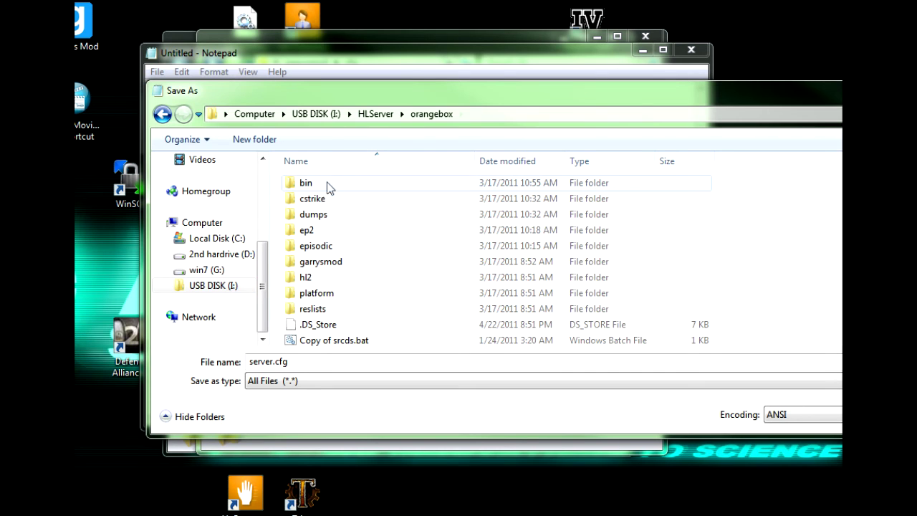
{"action": "double_click", "coordinate": [321, 261]}
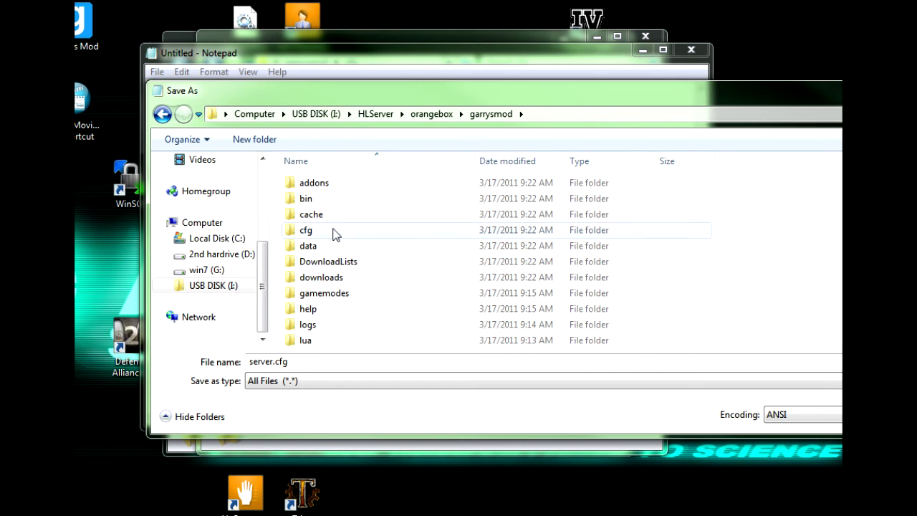
{"action": "double_click", "coordinate": [331, 231]}
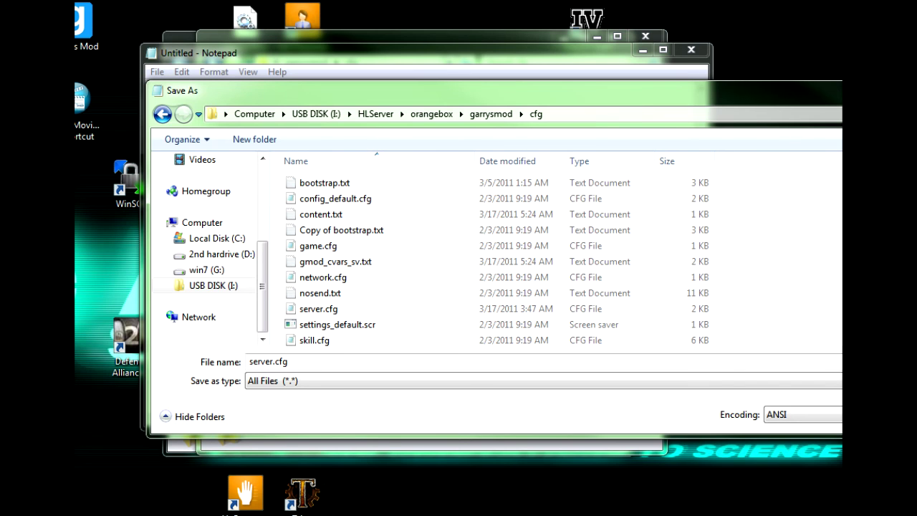
Cancel the save, and close the blank Notepad document and the cfg folder window
{"action": "key", "text": "Escape"}
{"action": "left_click", "coordinate": [692, 51]}
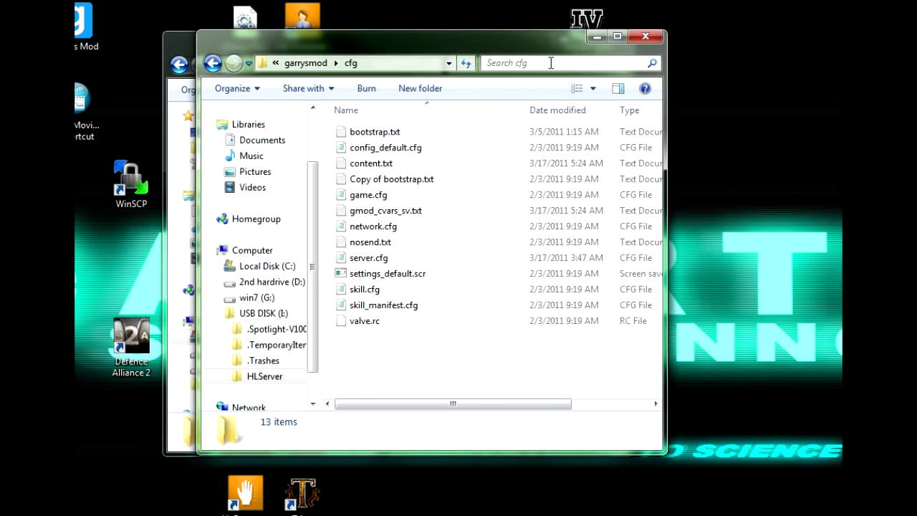
{"action": "left_click", "coordinate": [646, 43]}
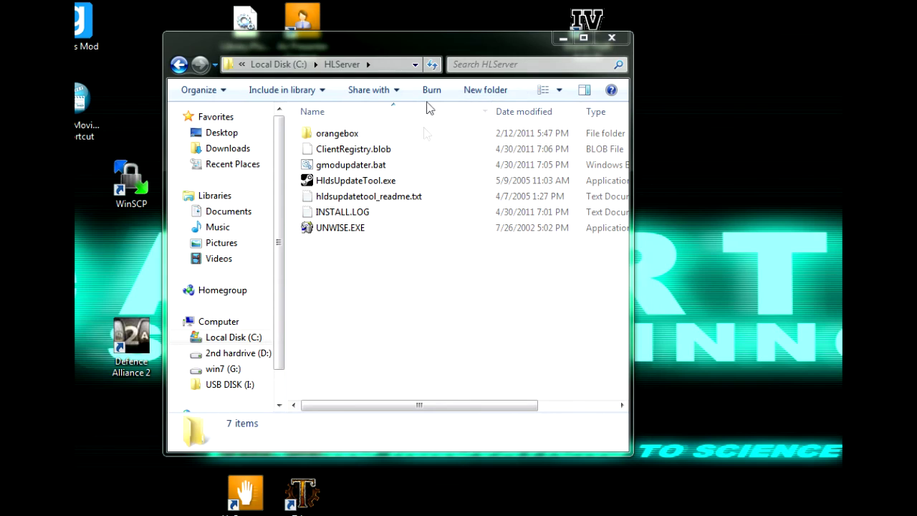